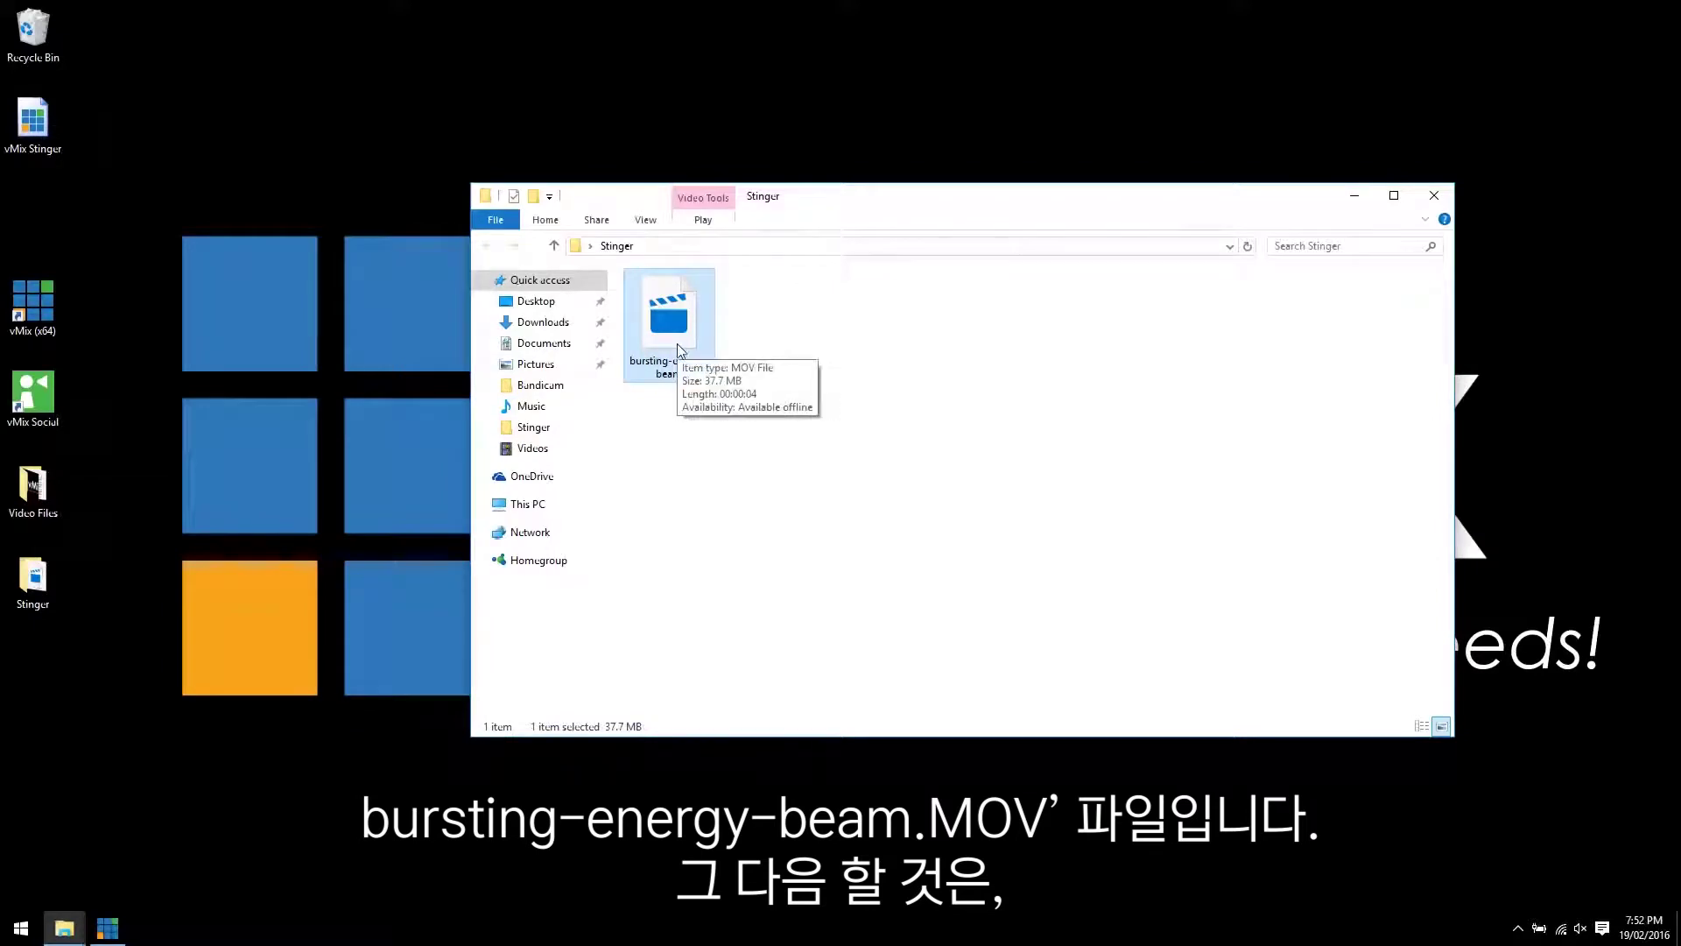
- Open the Windows Start menu to look for the conversion program
click(19, 933)
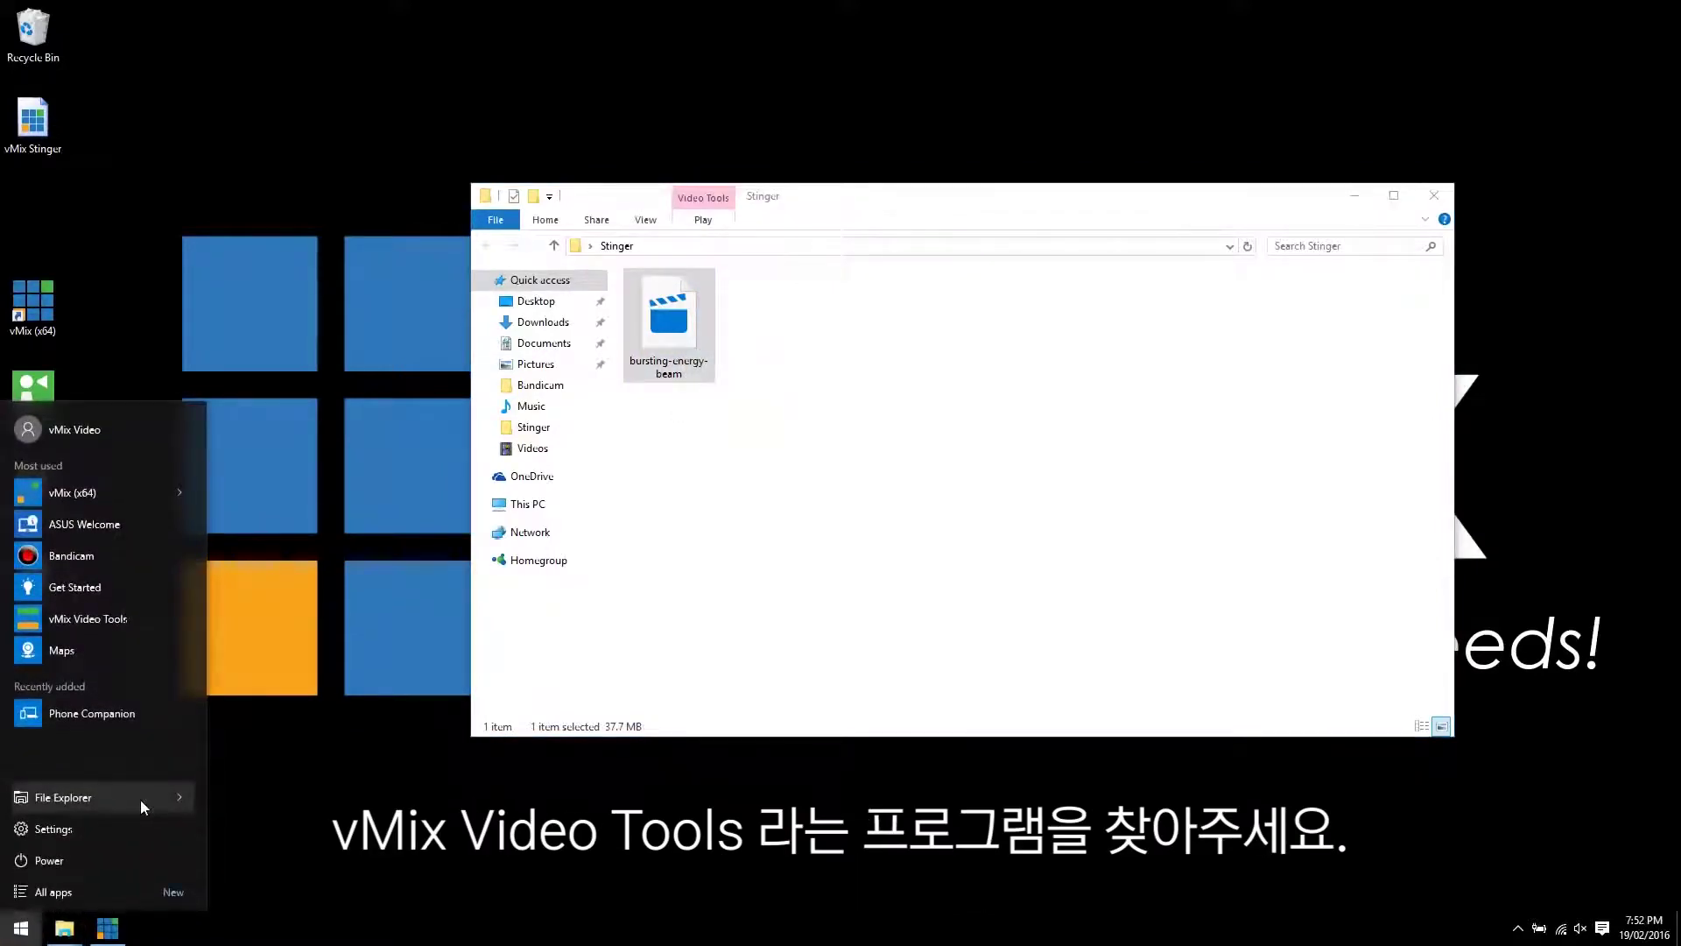
- Launch vMix Video Tools and choose the Create Image Sequence task
text(vmix)
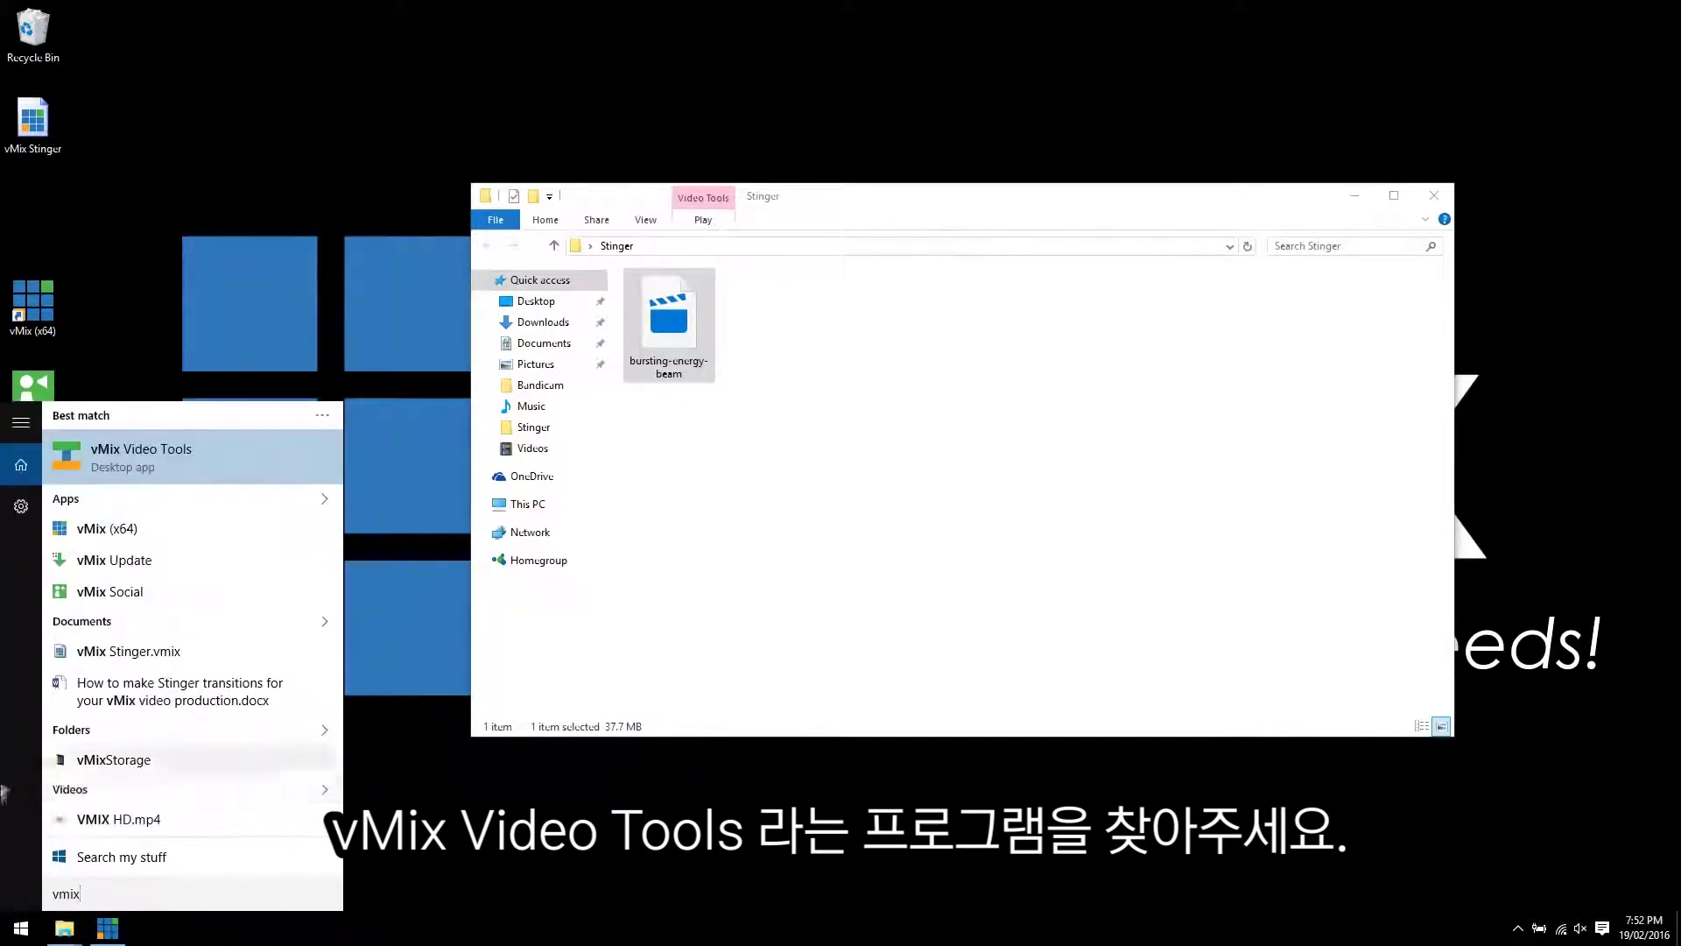
click(202, 448)
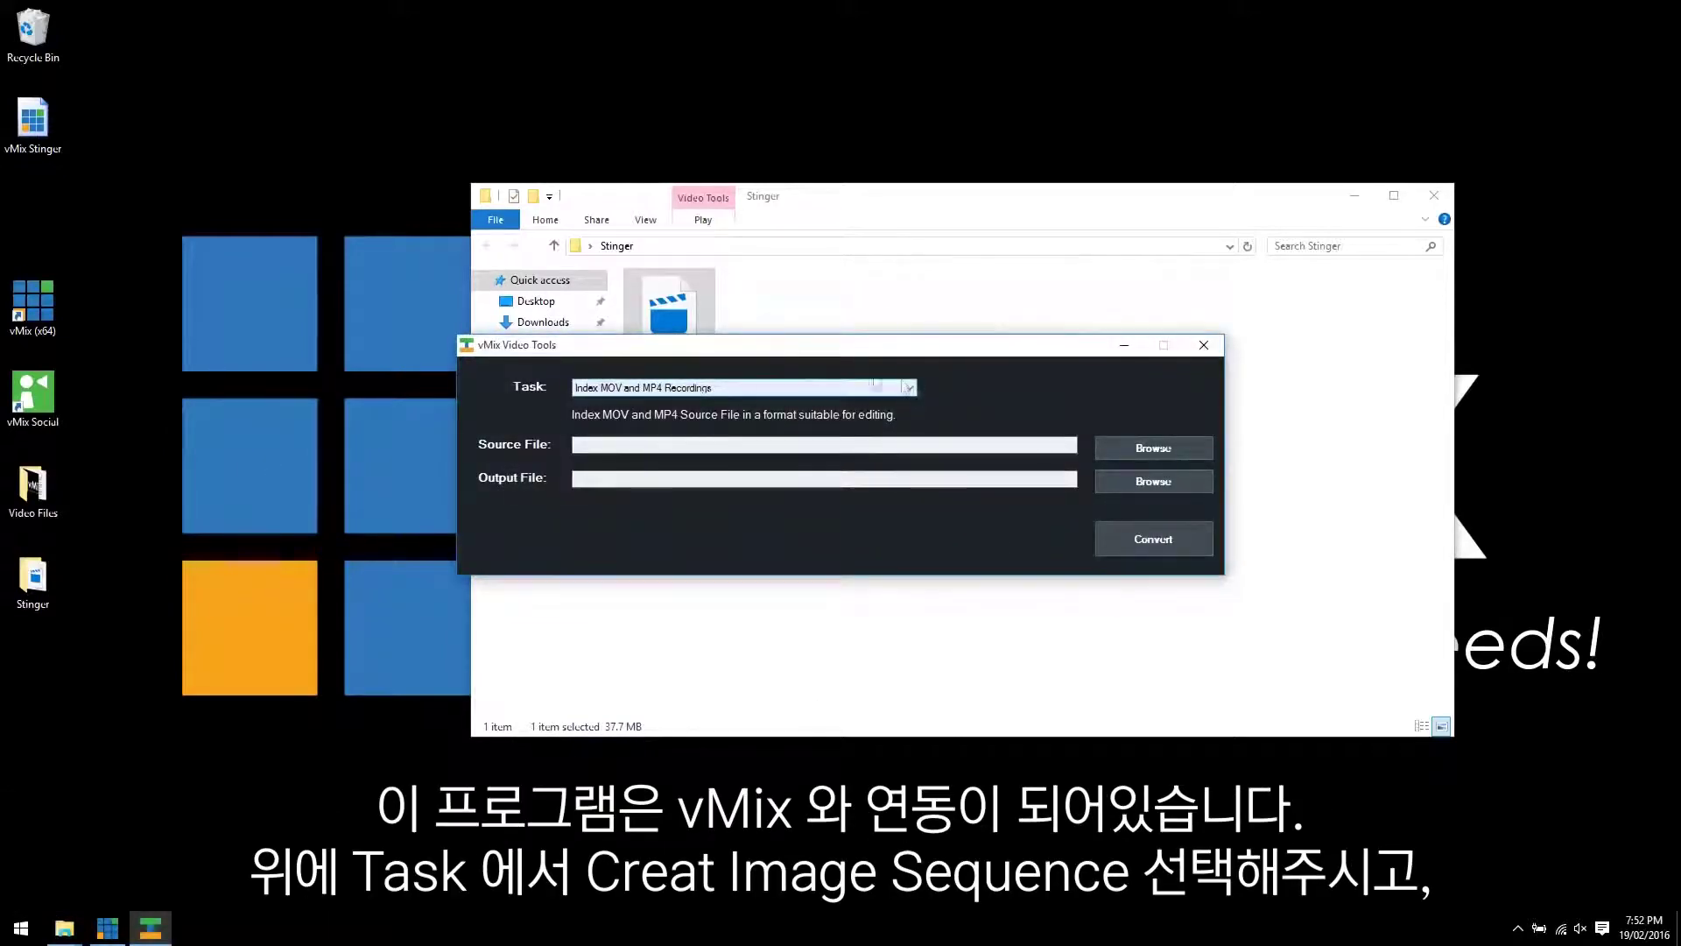
click(696, 393)
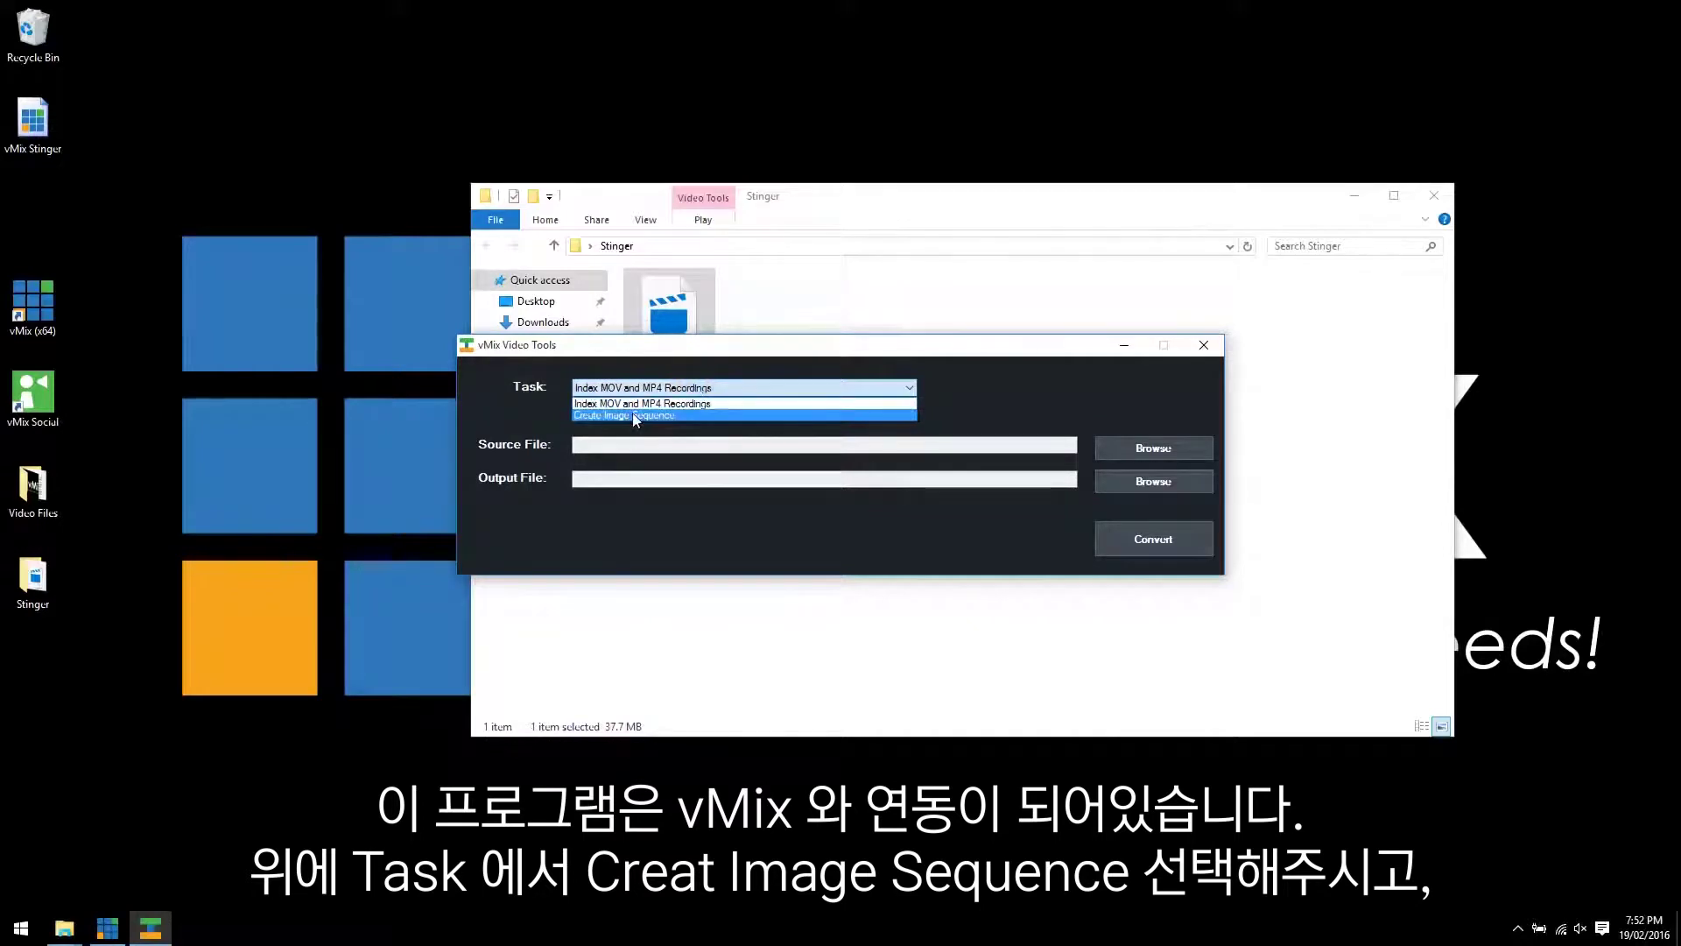
click(636, 415)
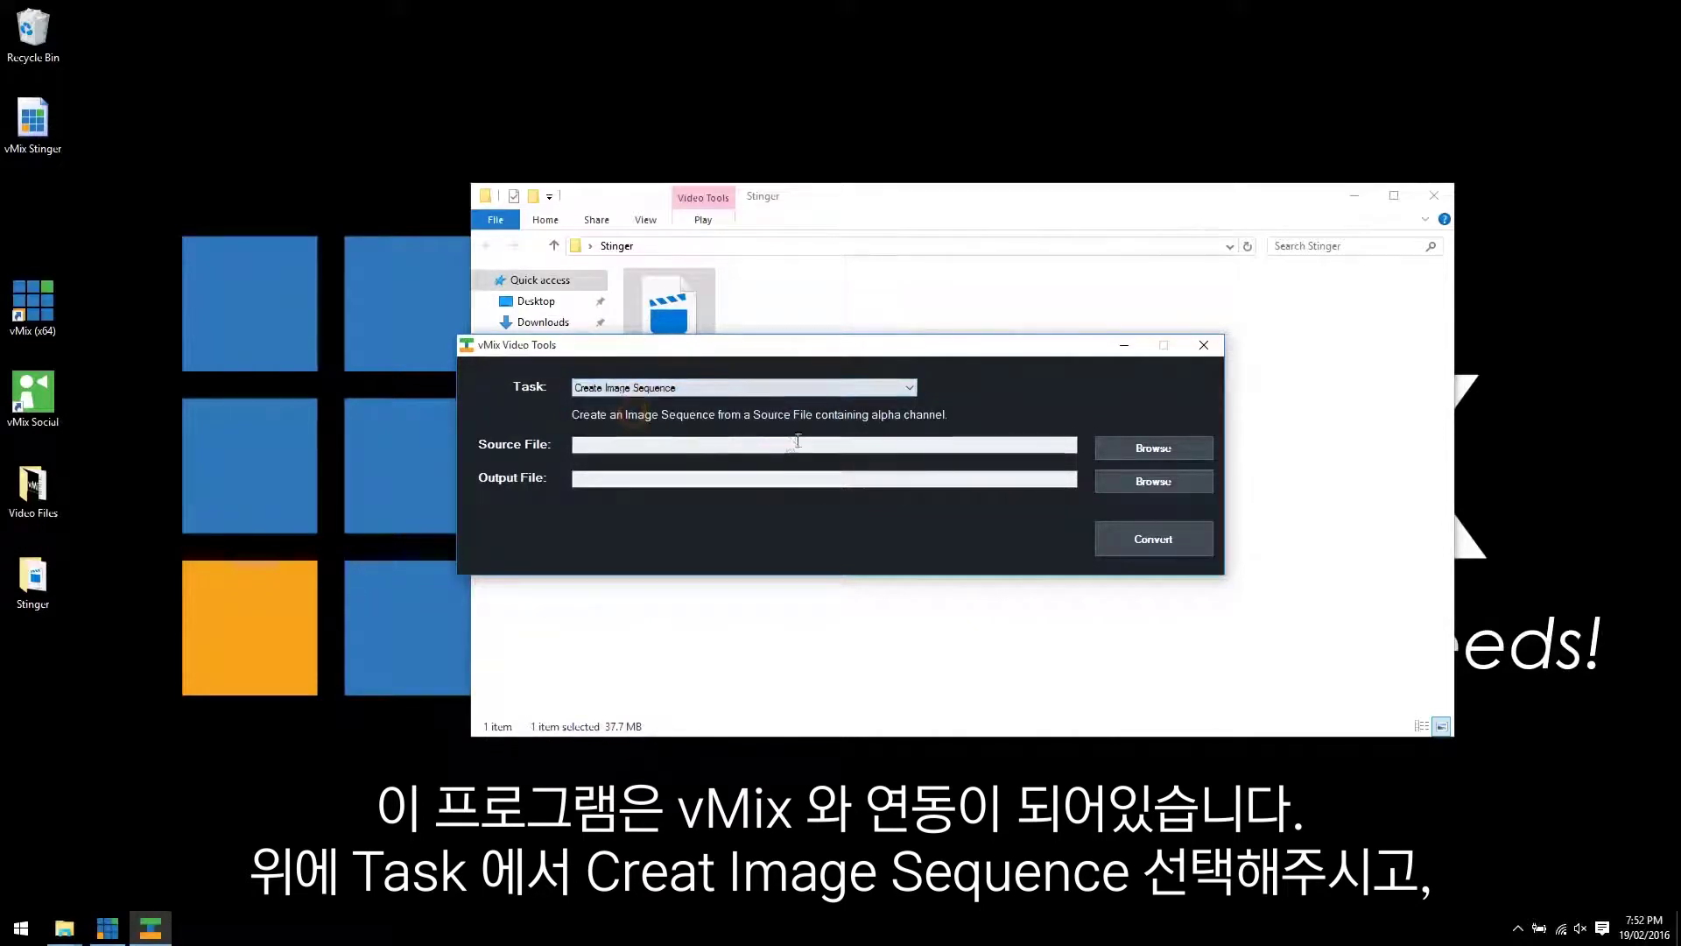
- Convert bursting-energy-beam.mov into PNG frames saved in the Stinger folder
click(1139, 449)
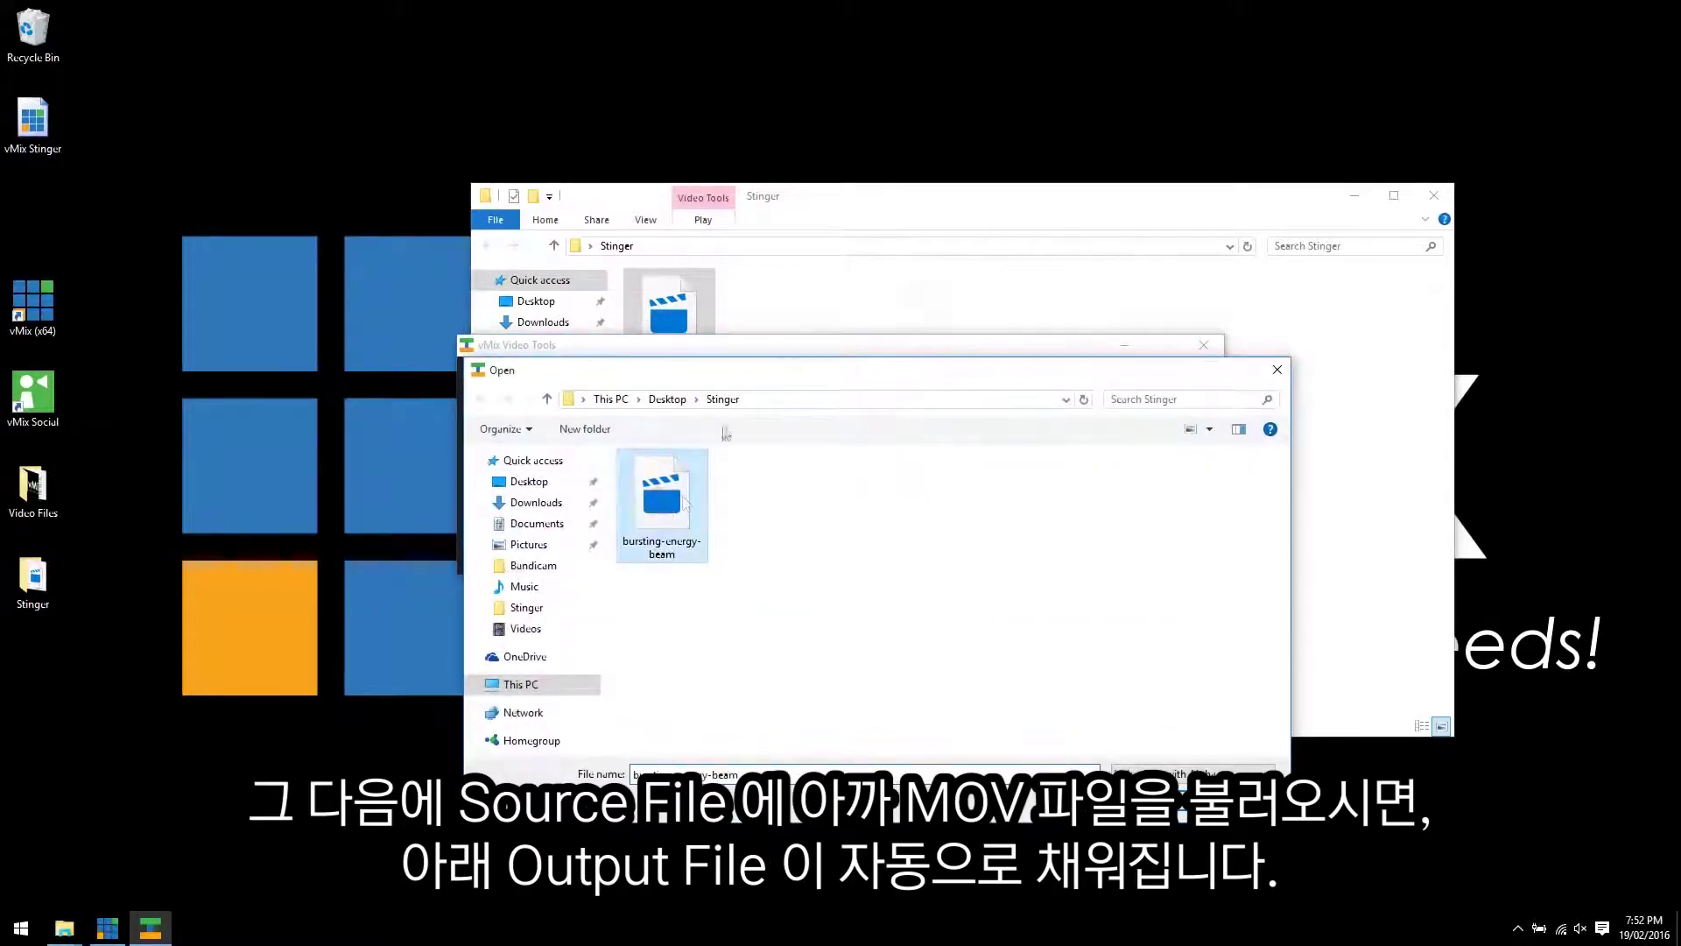
click(1154, 803)
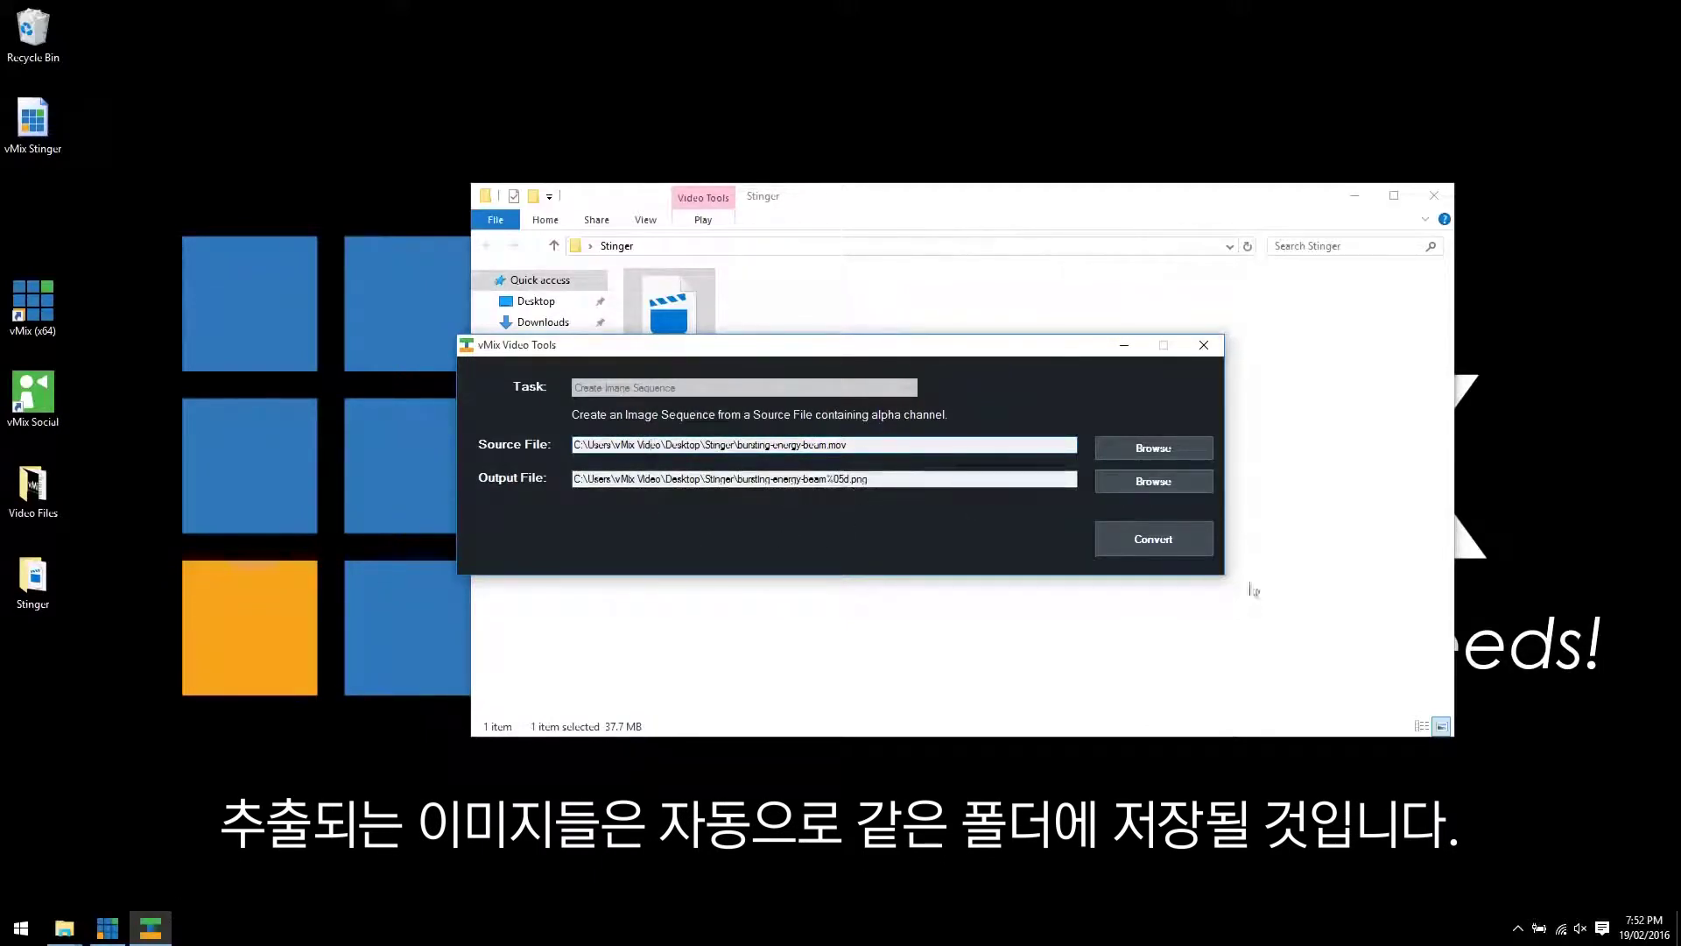
click(1150, 540)
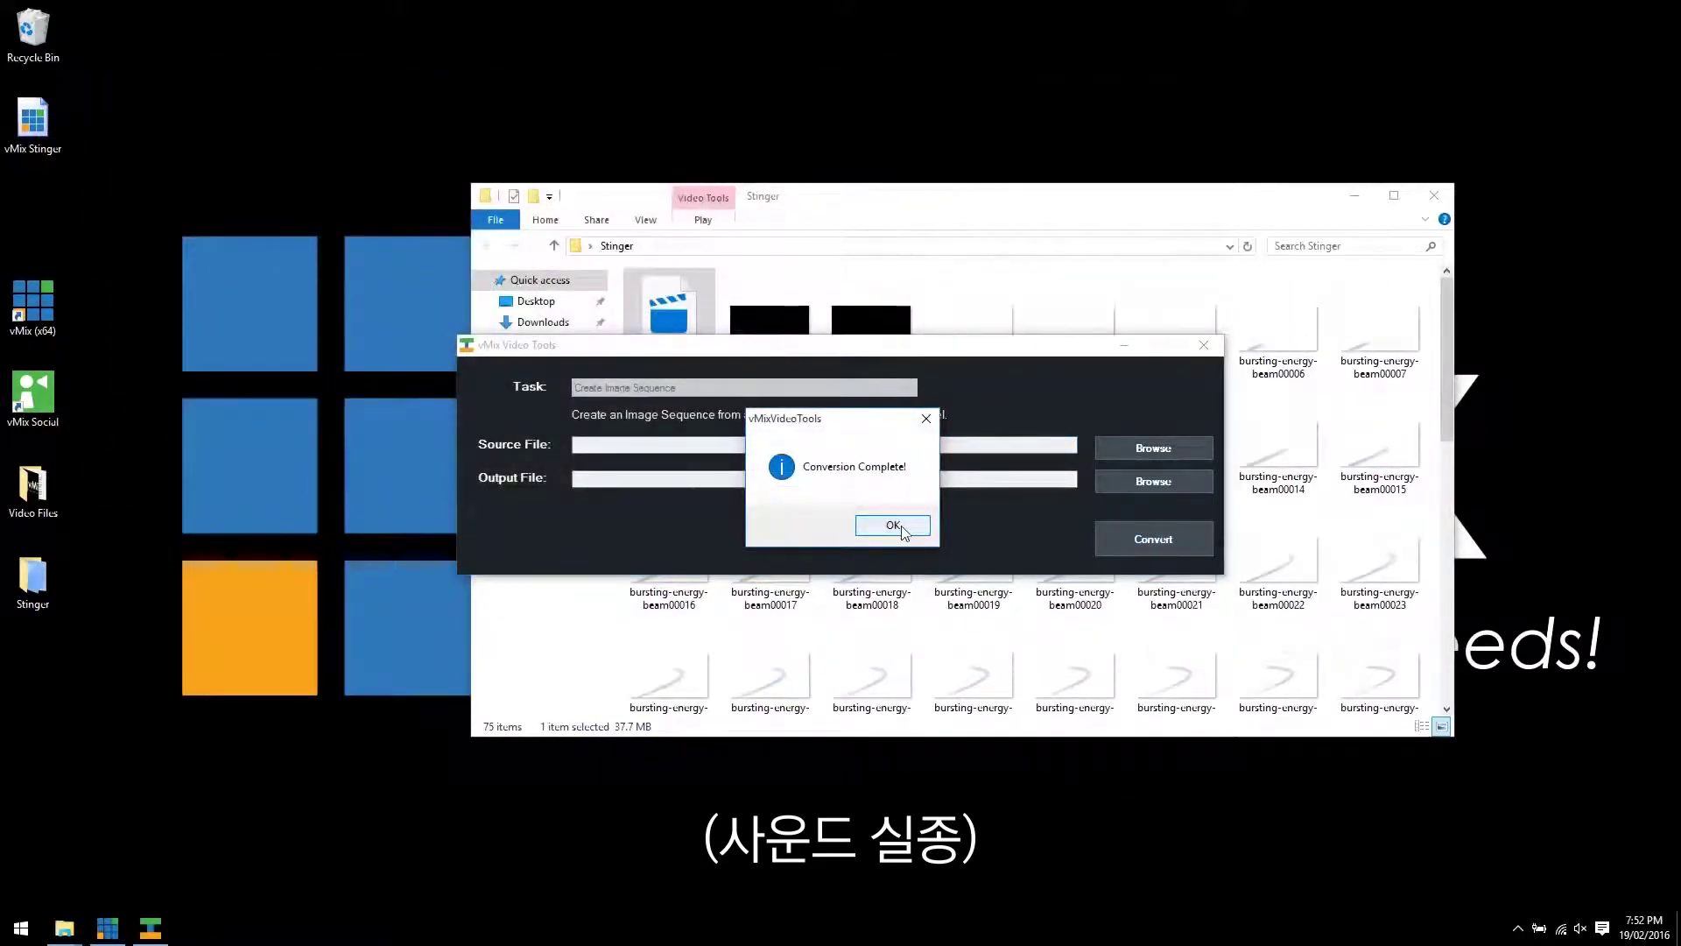
click(902, 527)
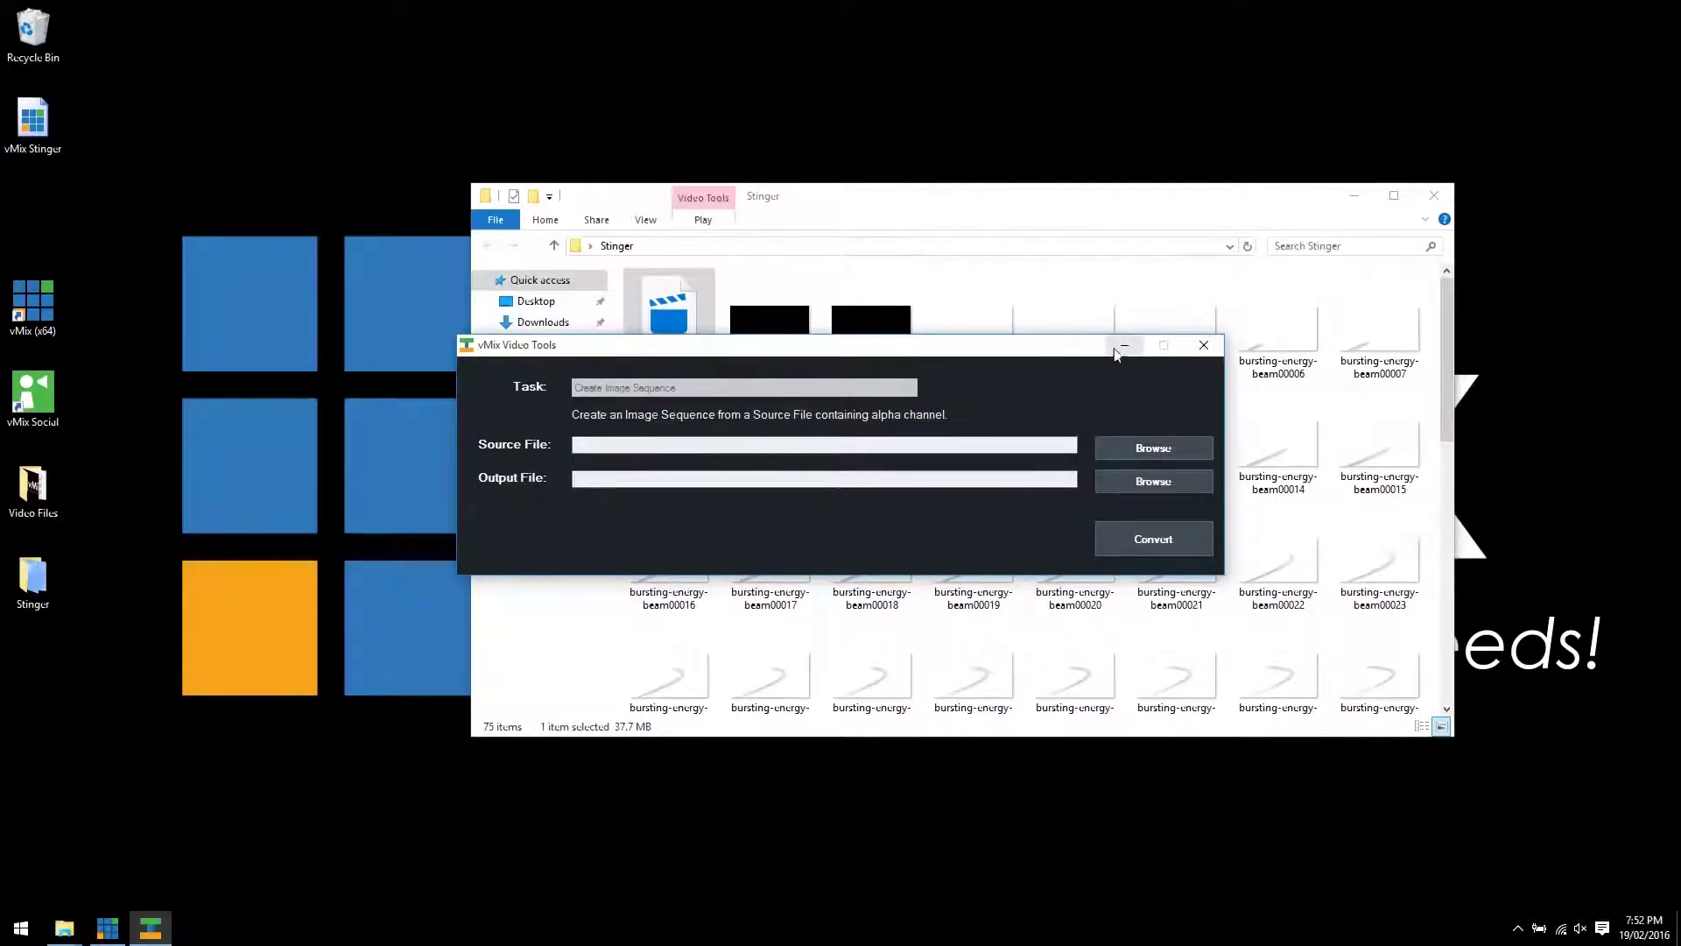
- Close Video Tools, maximize the Stinger folder to view the PNG frames, and return to vMix
click(1205, 347)
click(1394, 196)
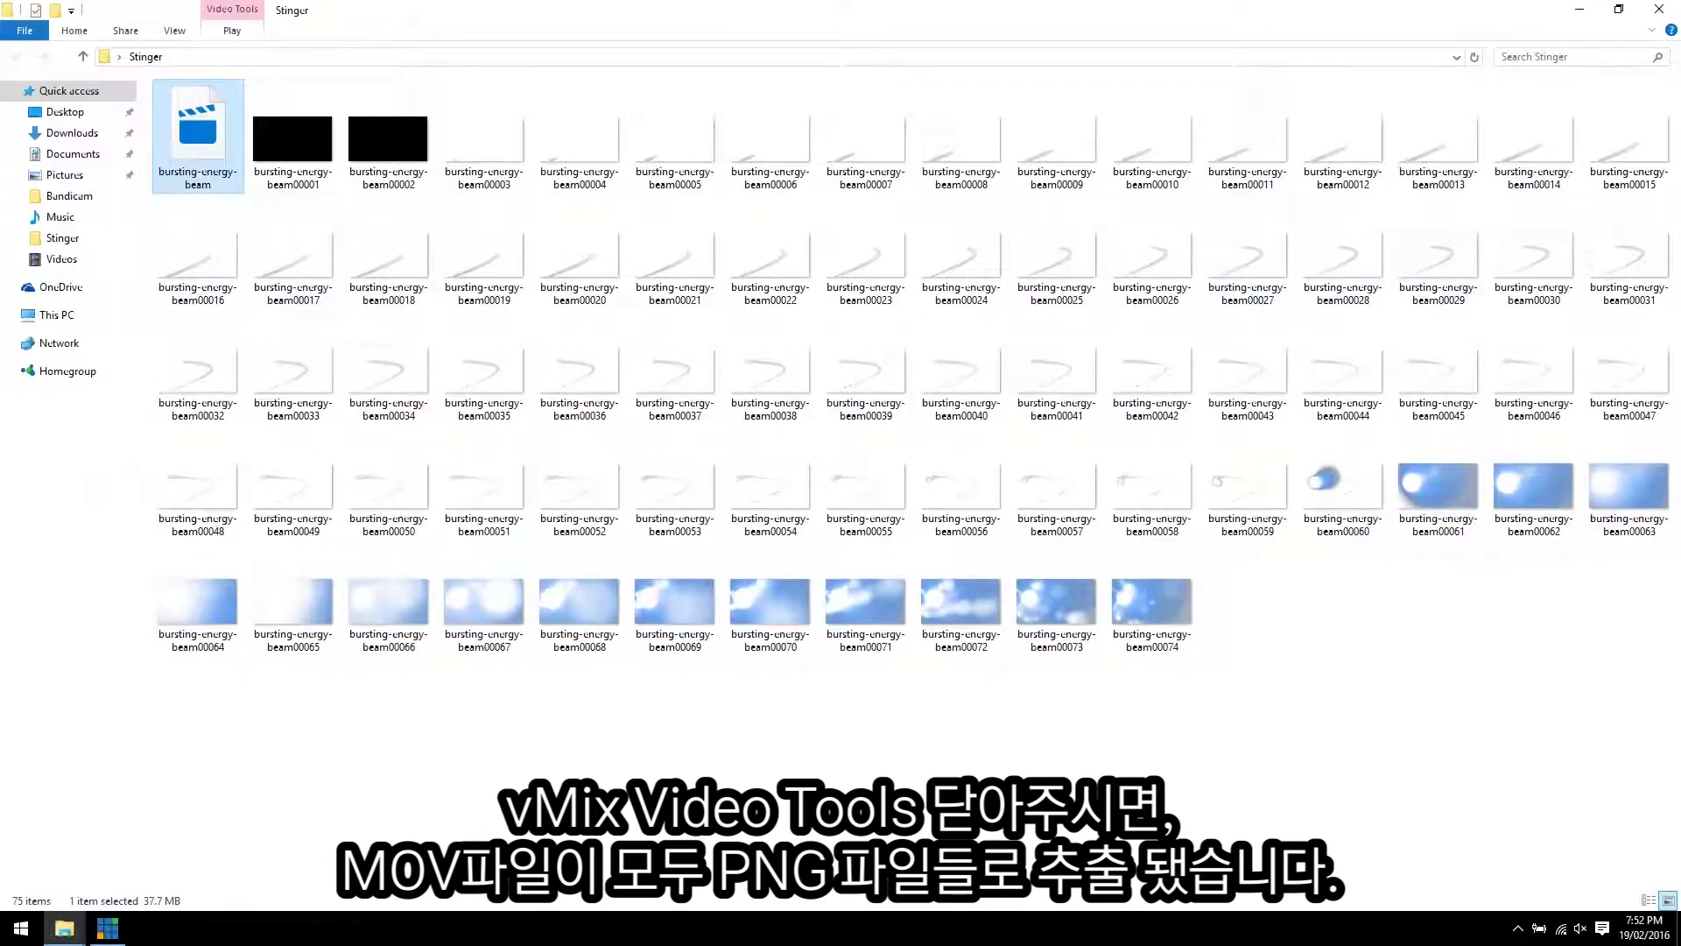
click(110, 934)
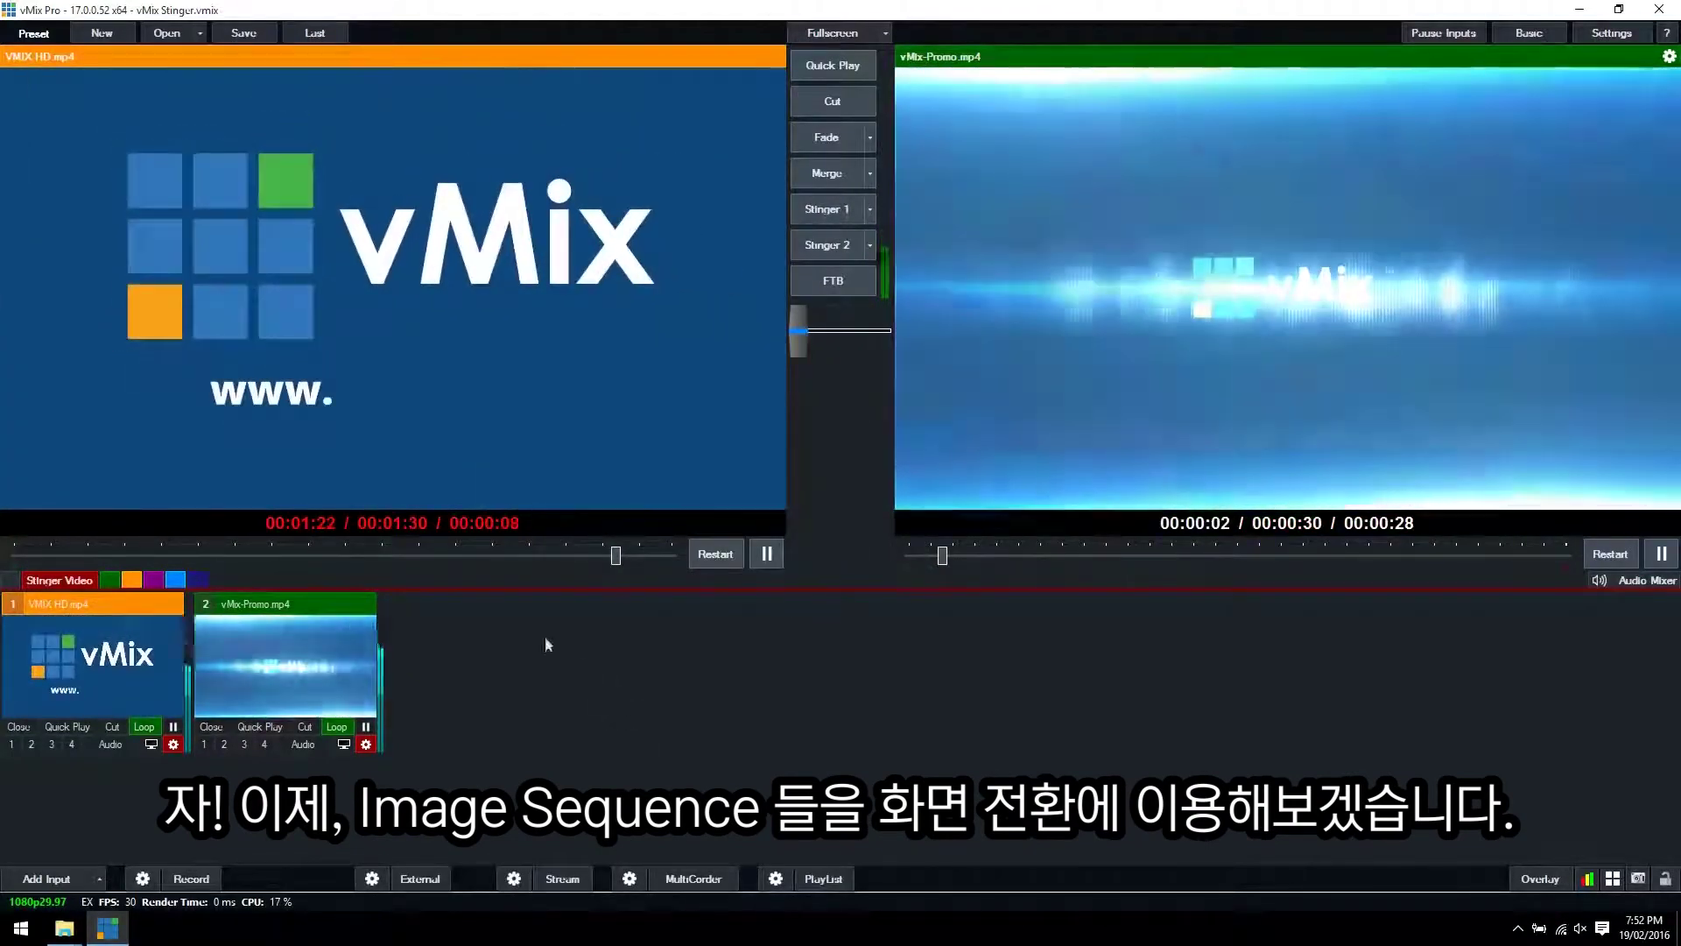
- Add an Image Sequence input starting at bursting-energy-beam00001.png
click(49, 877)
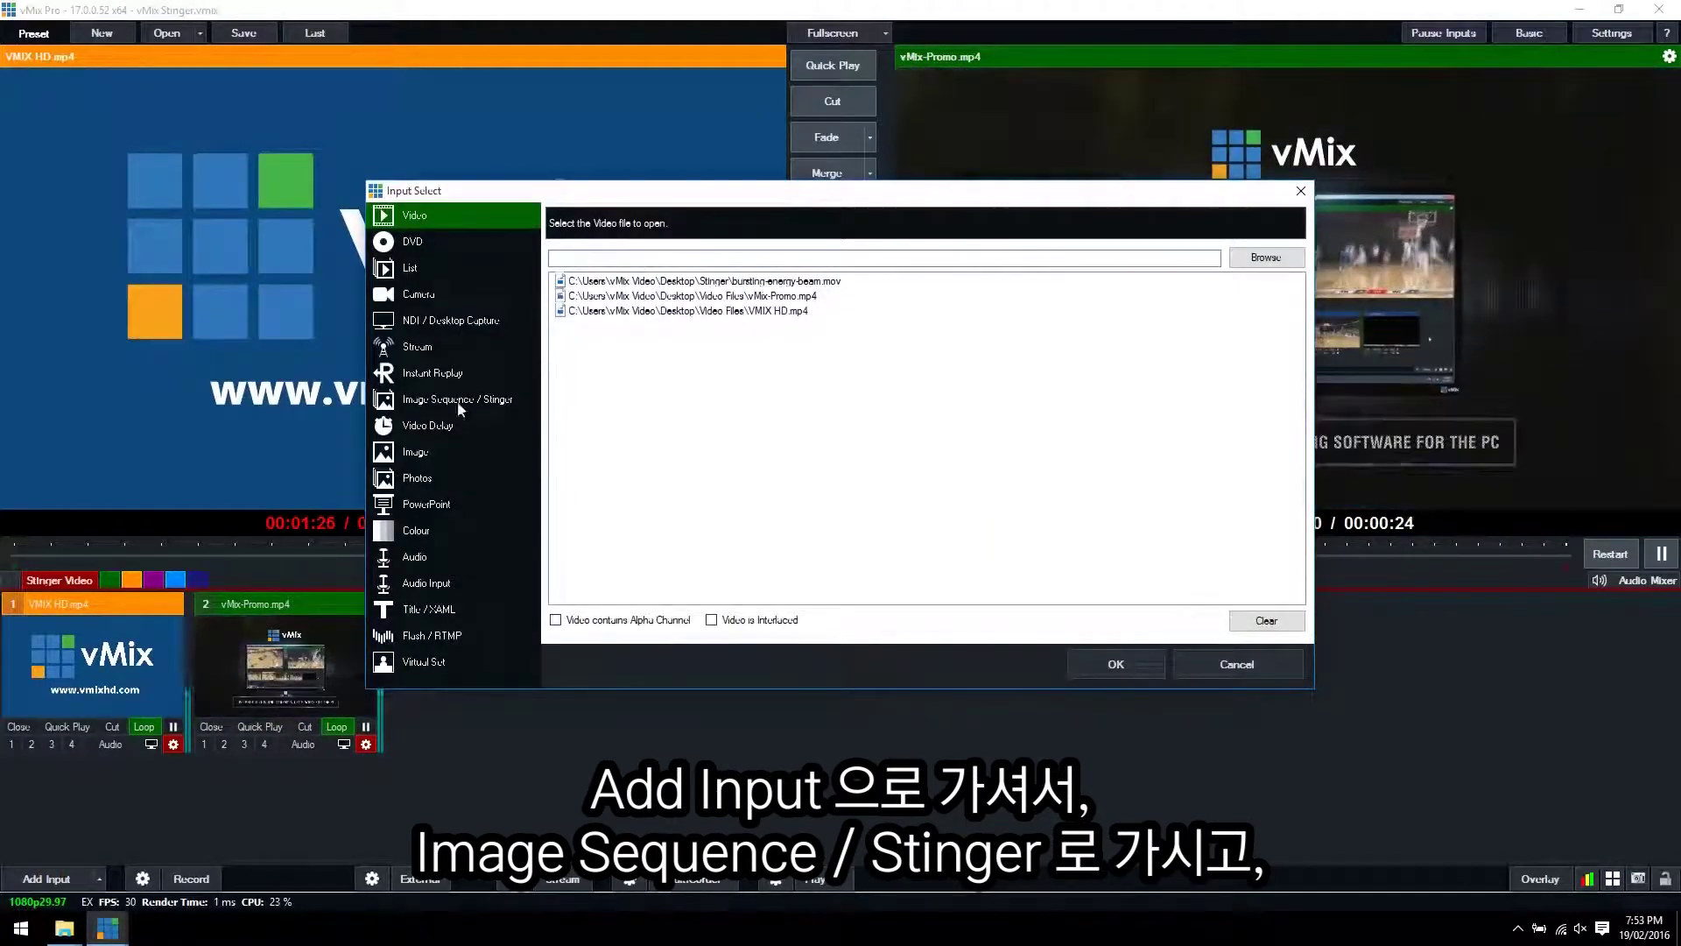
click(462, 400)
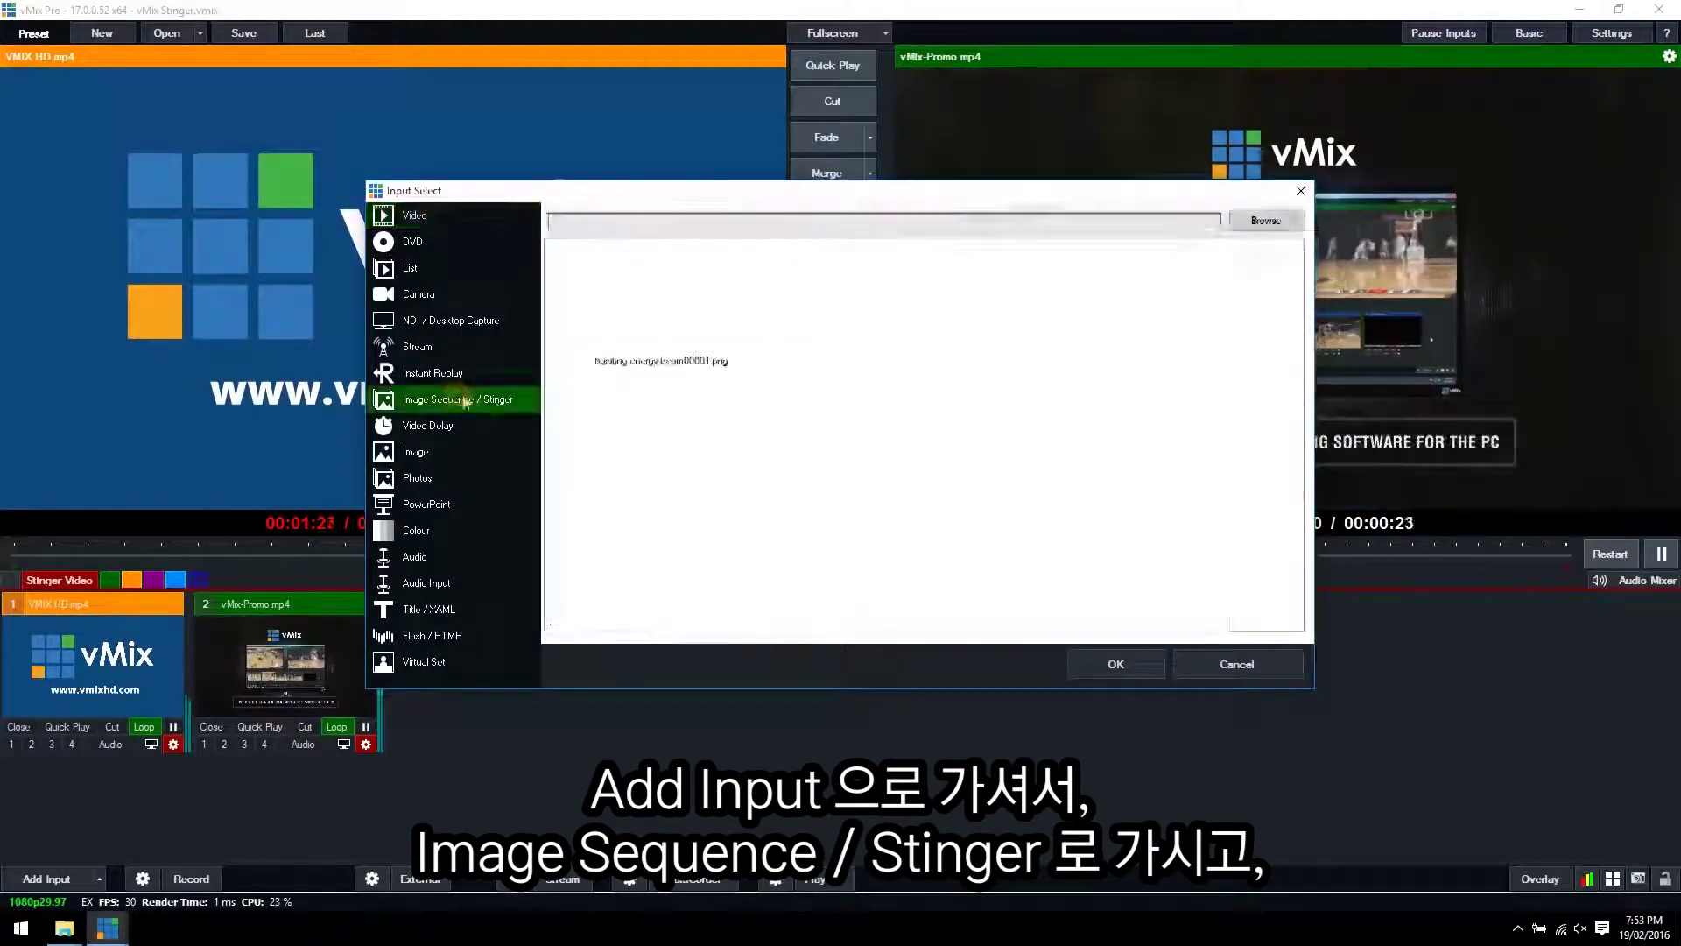
click(1243, 226)
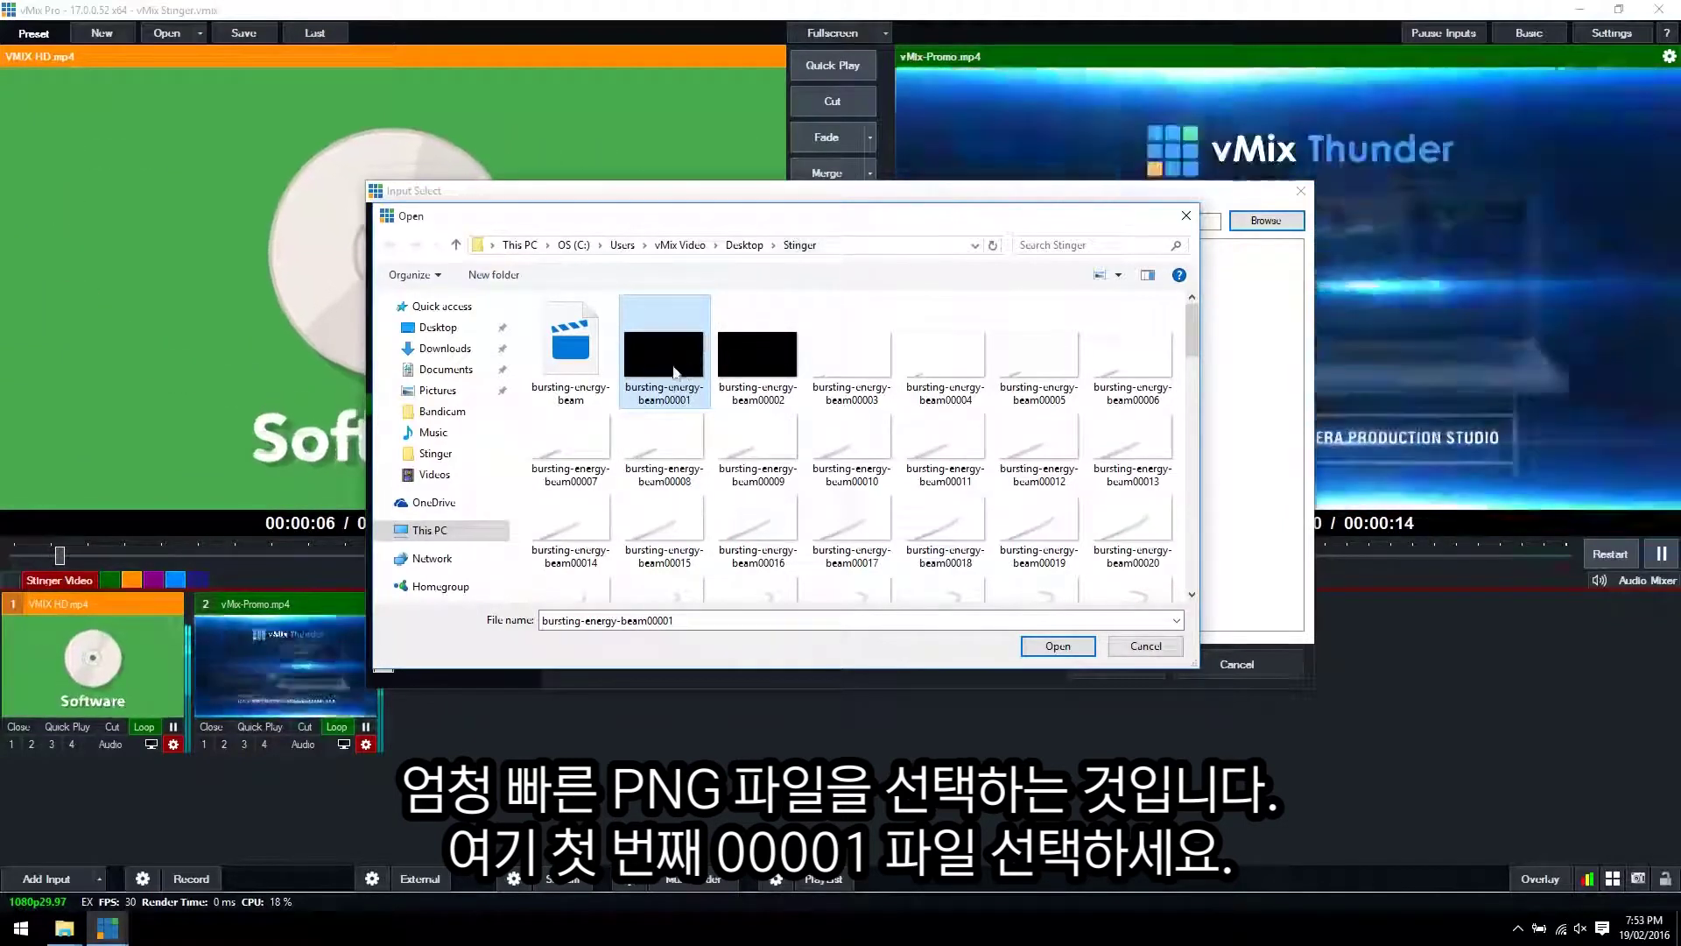
click(1058, 646)
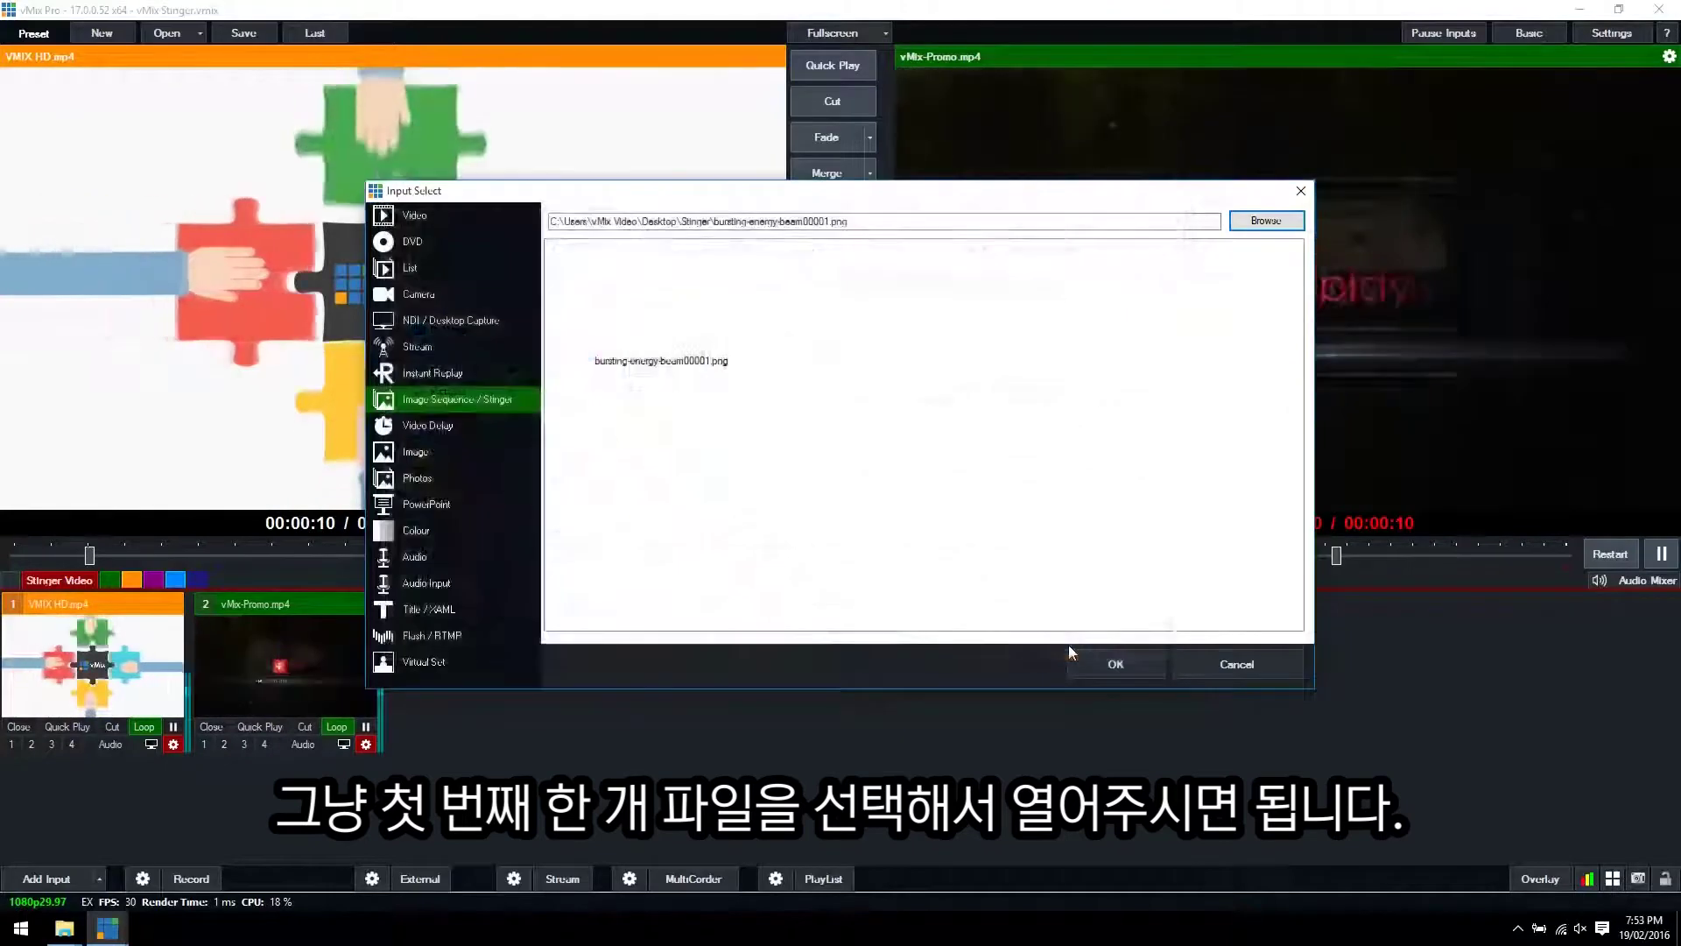
click(1111, 669)
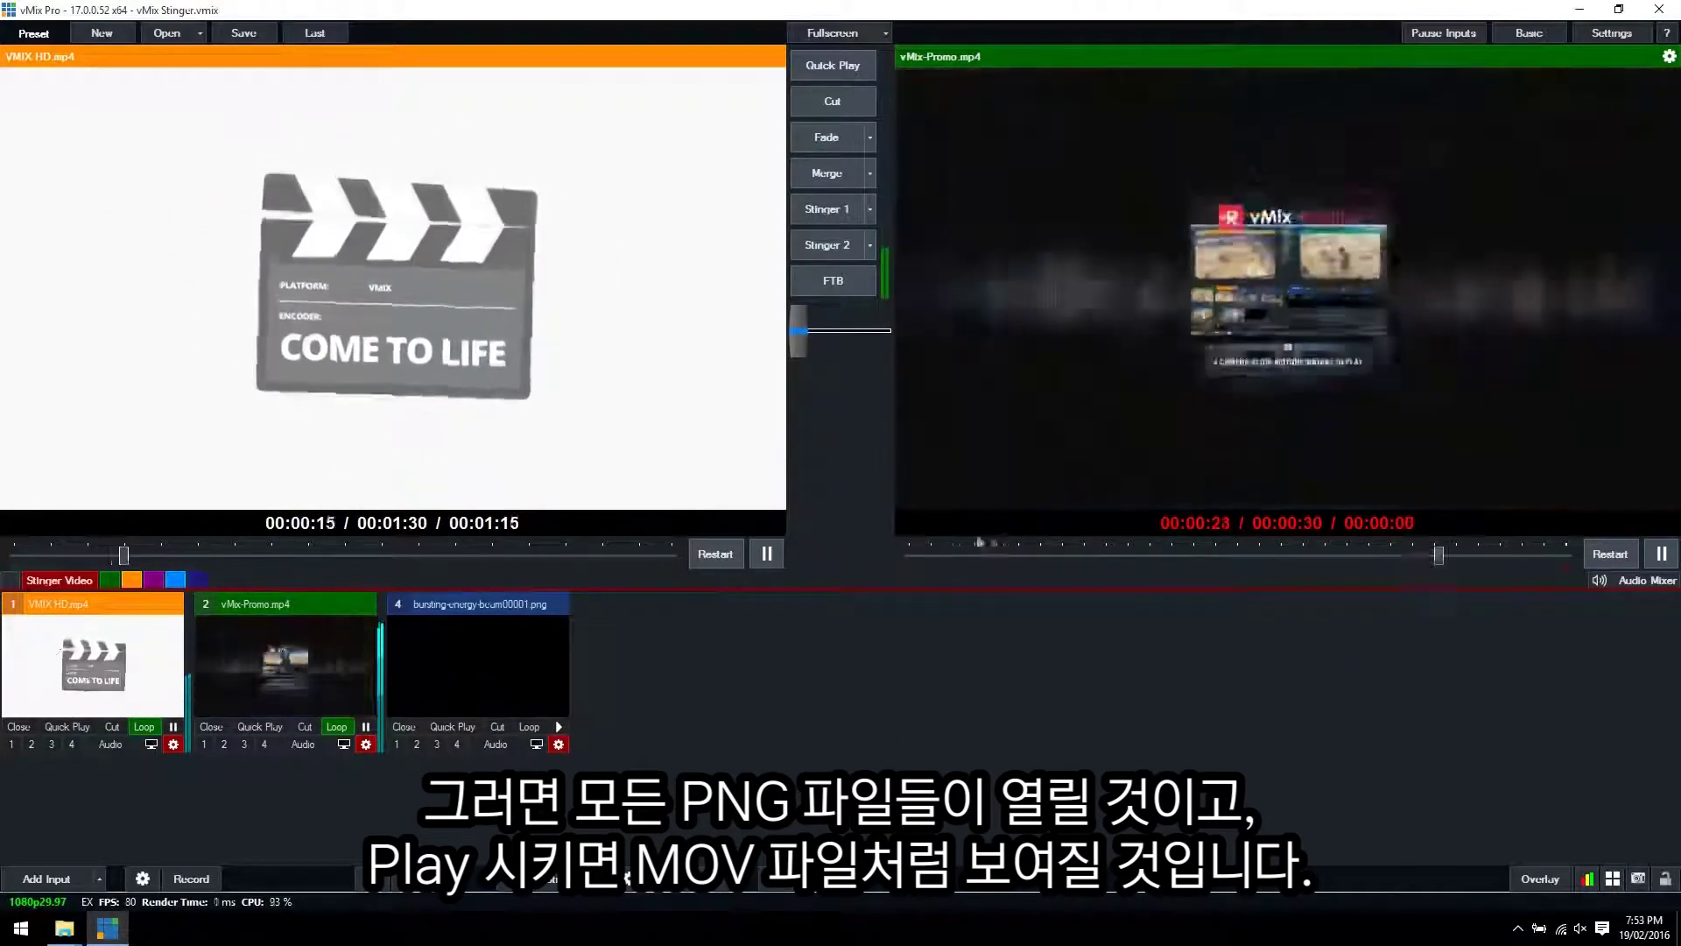
- Preview input 4 and play the 124-frame beam sequence to check it
click(477, 665)
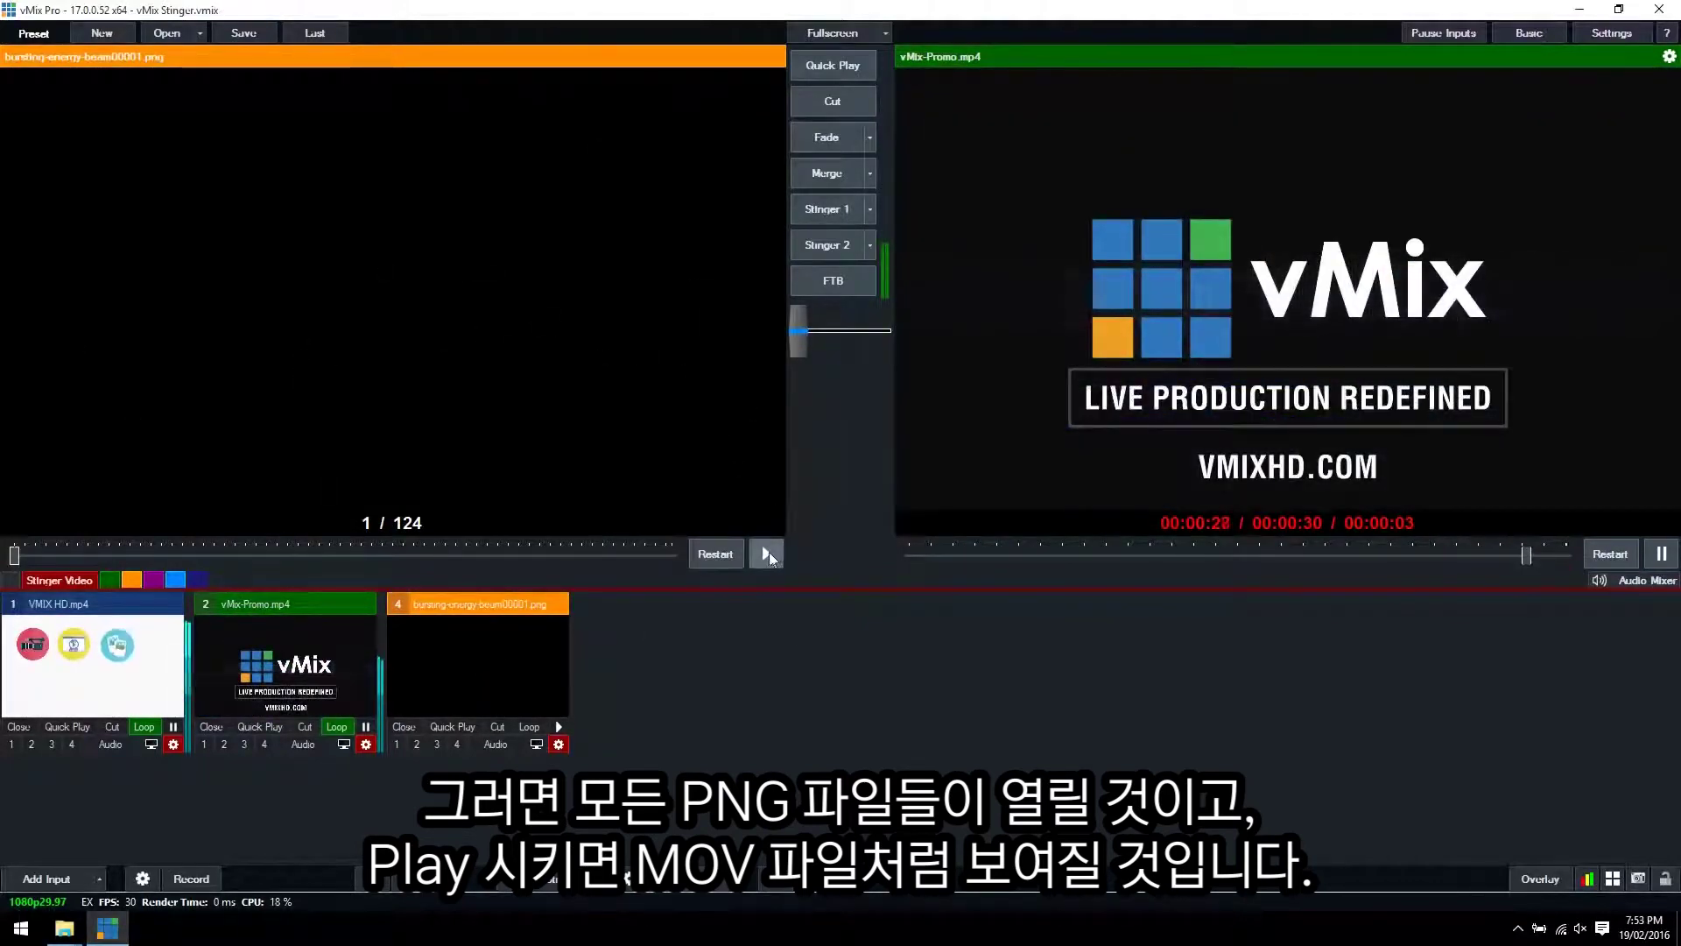
click(767, 553)
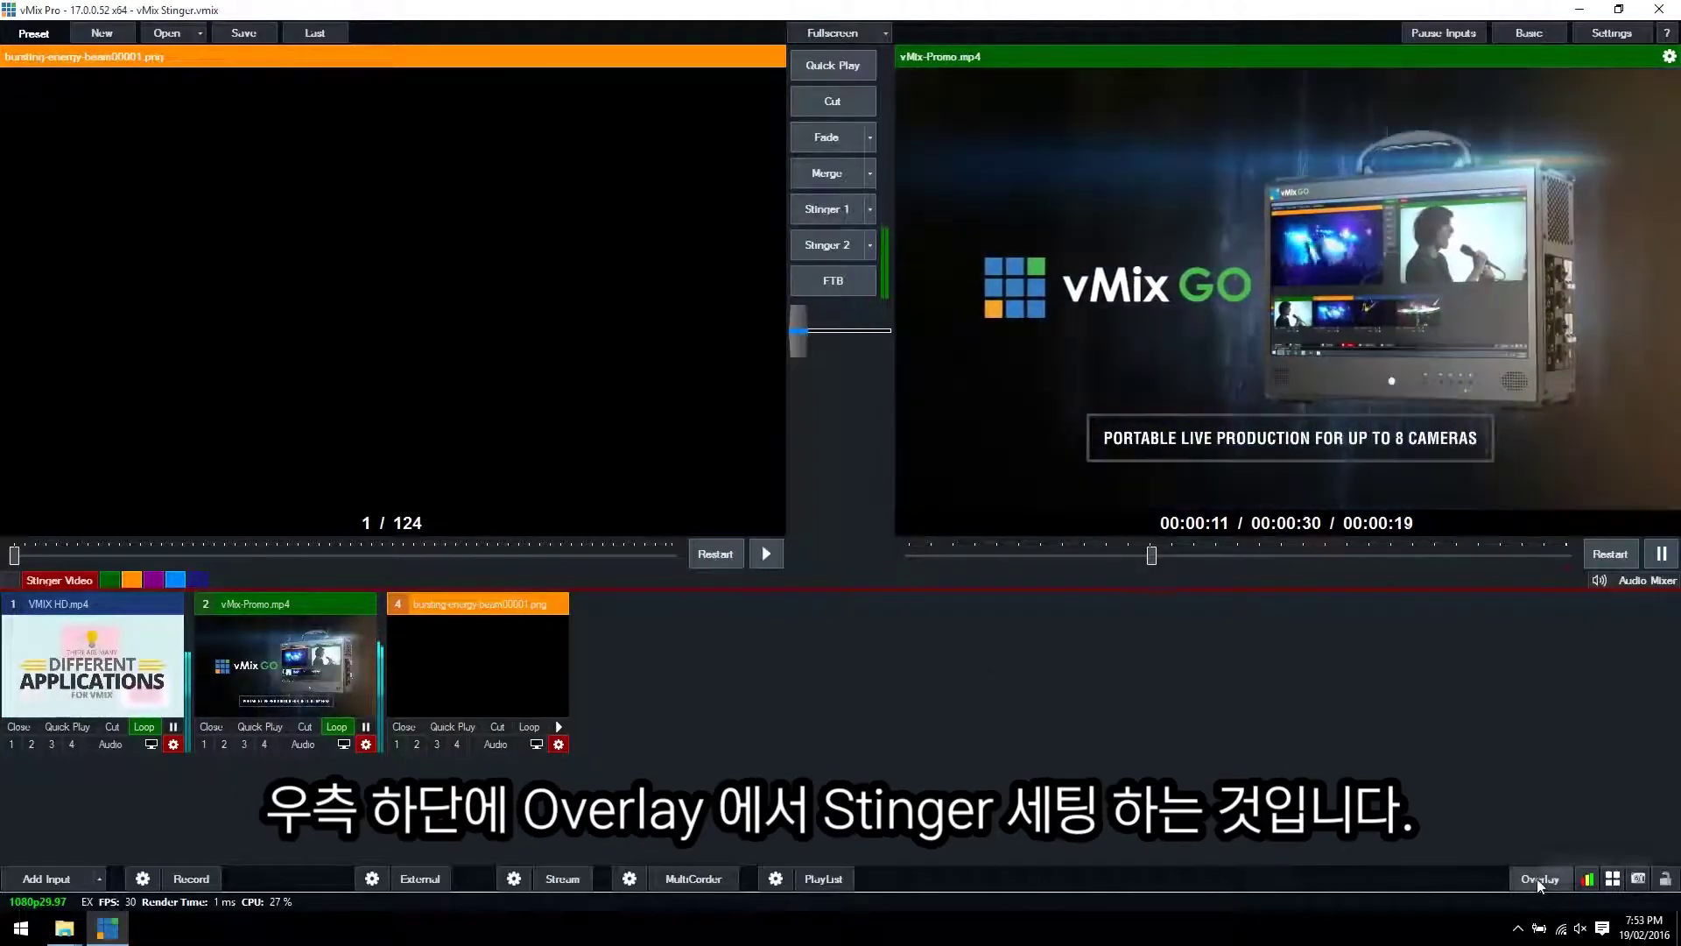
click(1538, 878)
- Select Stinger 1 in Overlay Settings and highlight its 123-frame Duration for editing
click(612, 205)
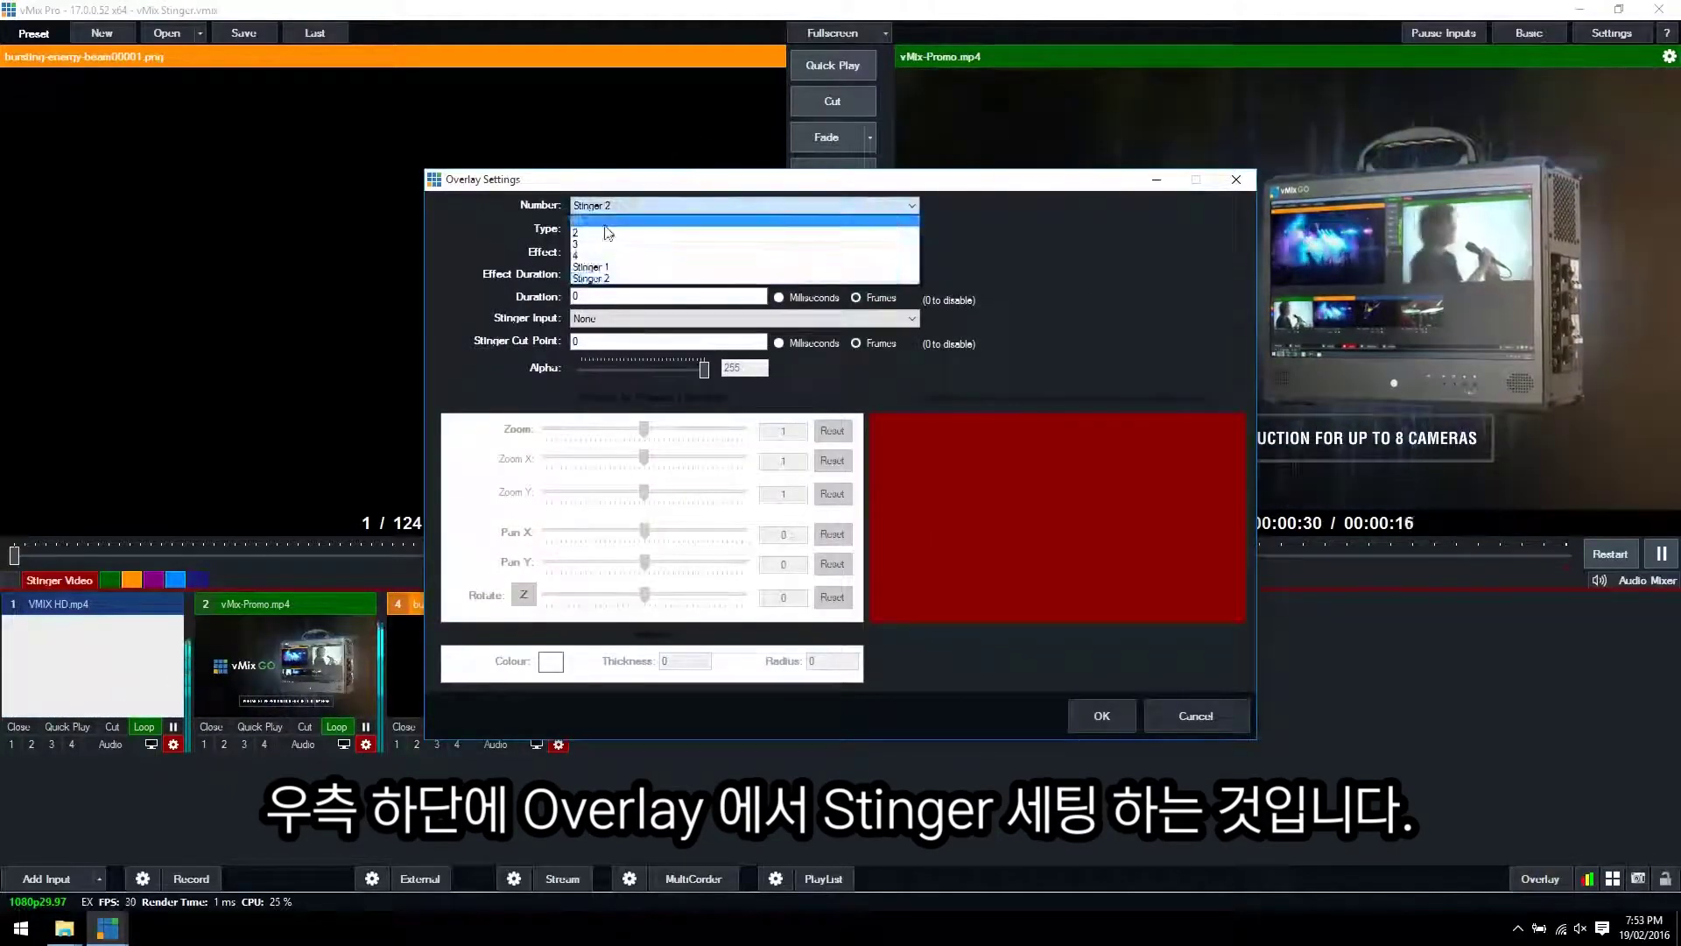
click(608, 267)
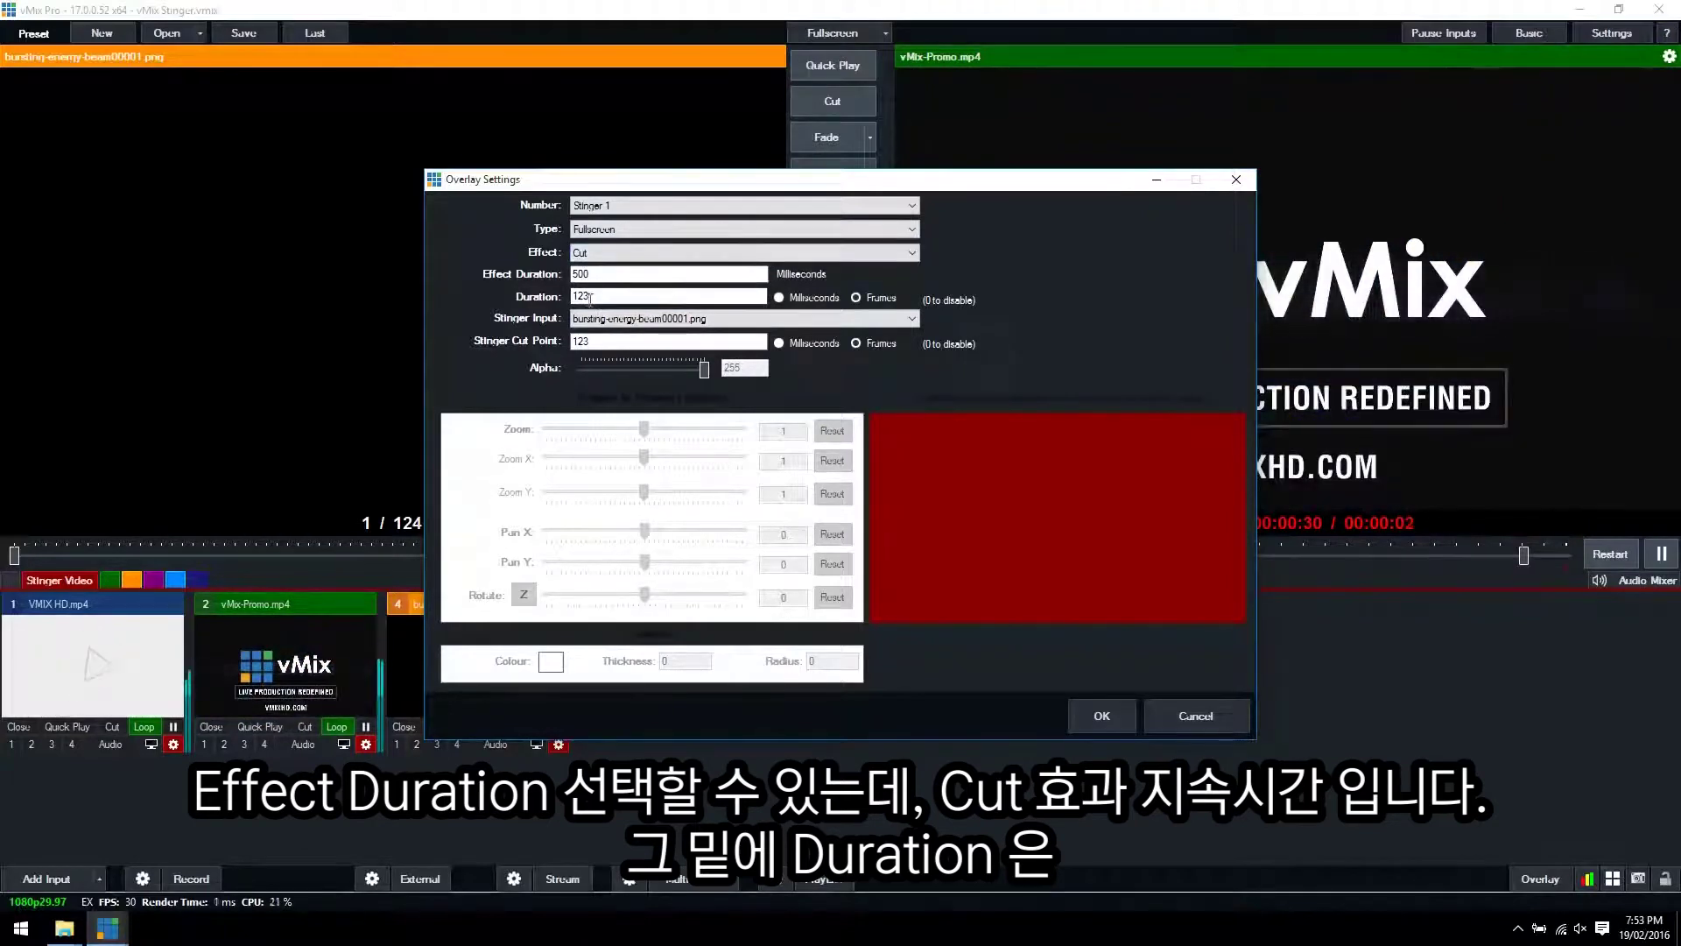
double_click(600, 297)
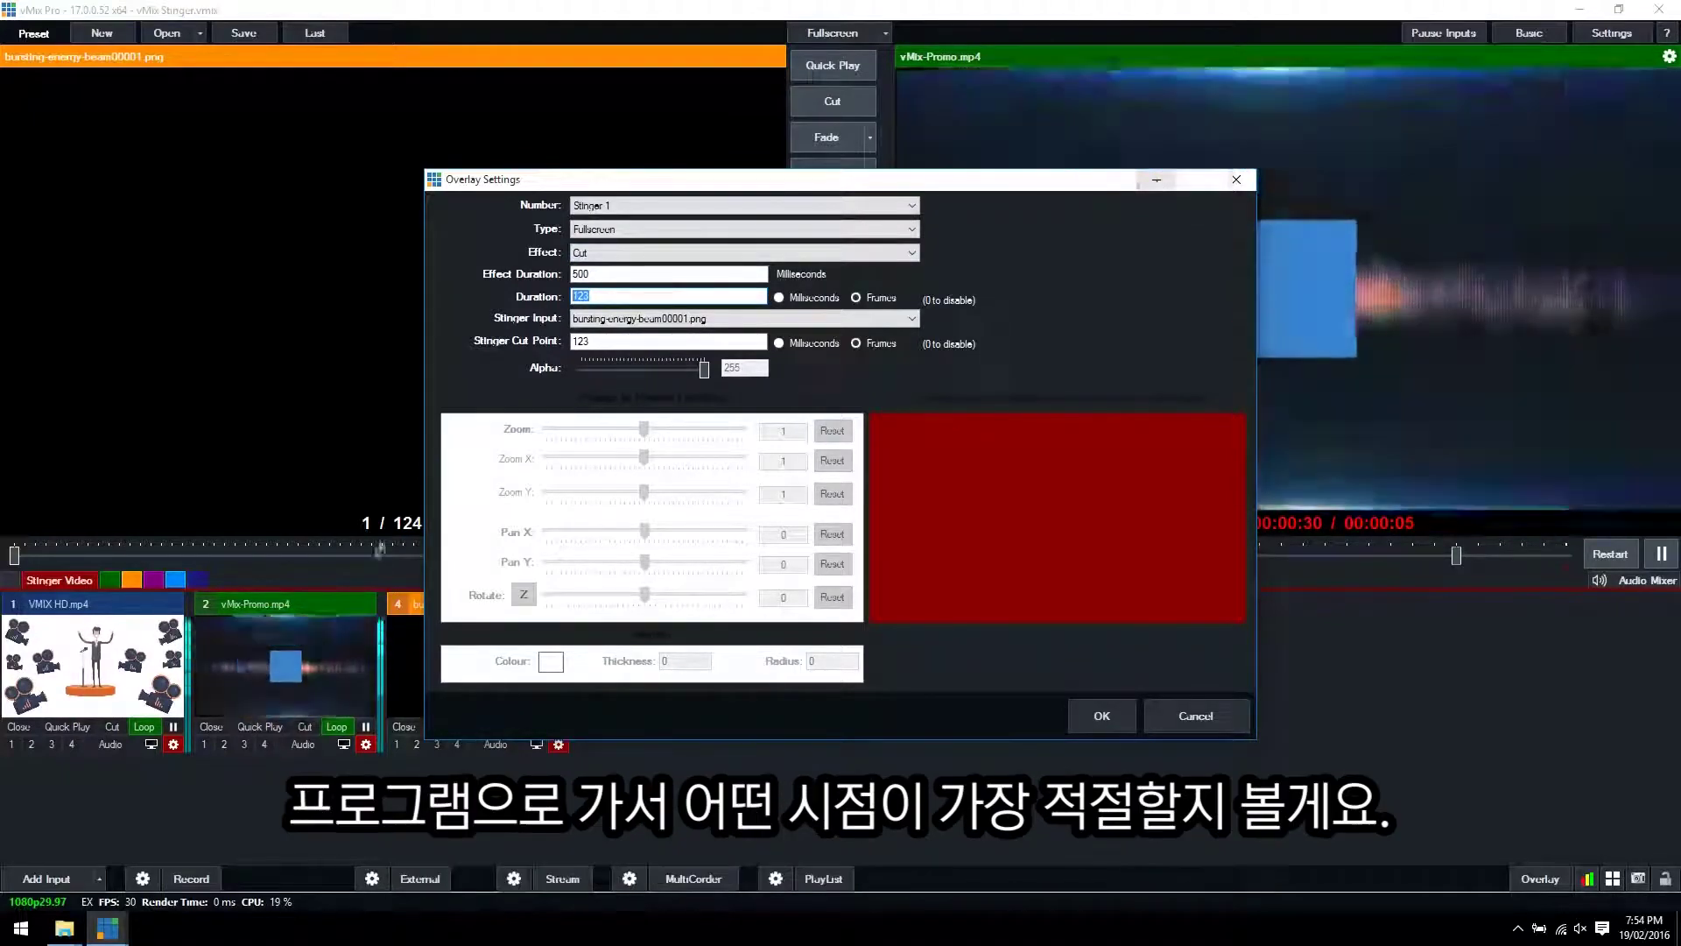
- Scrub the sequence to find the white frame, then set Stinger 1's cut point to 65
click(1157, 184)
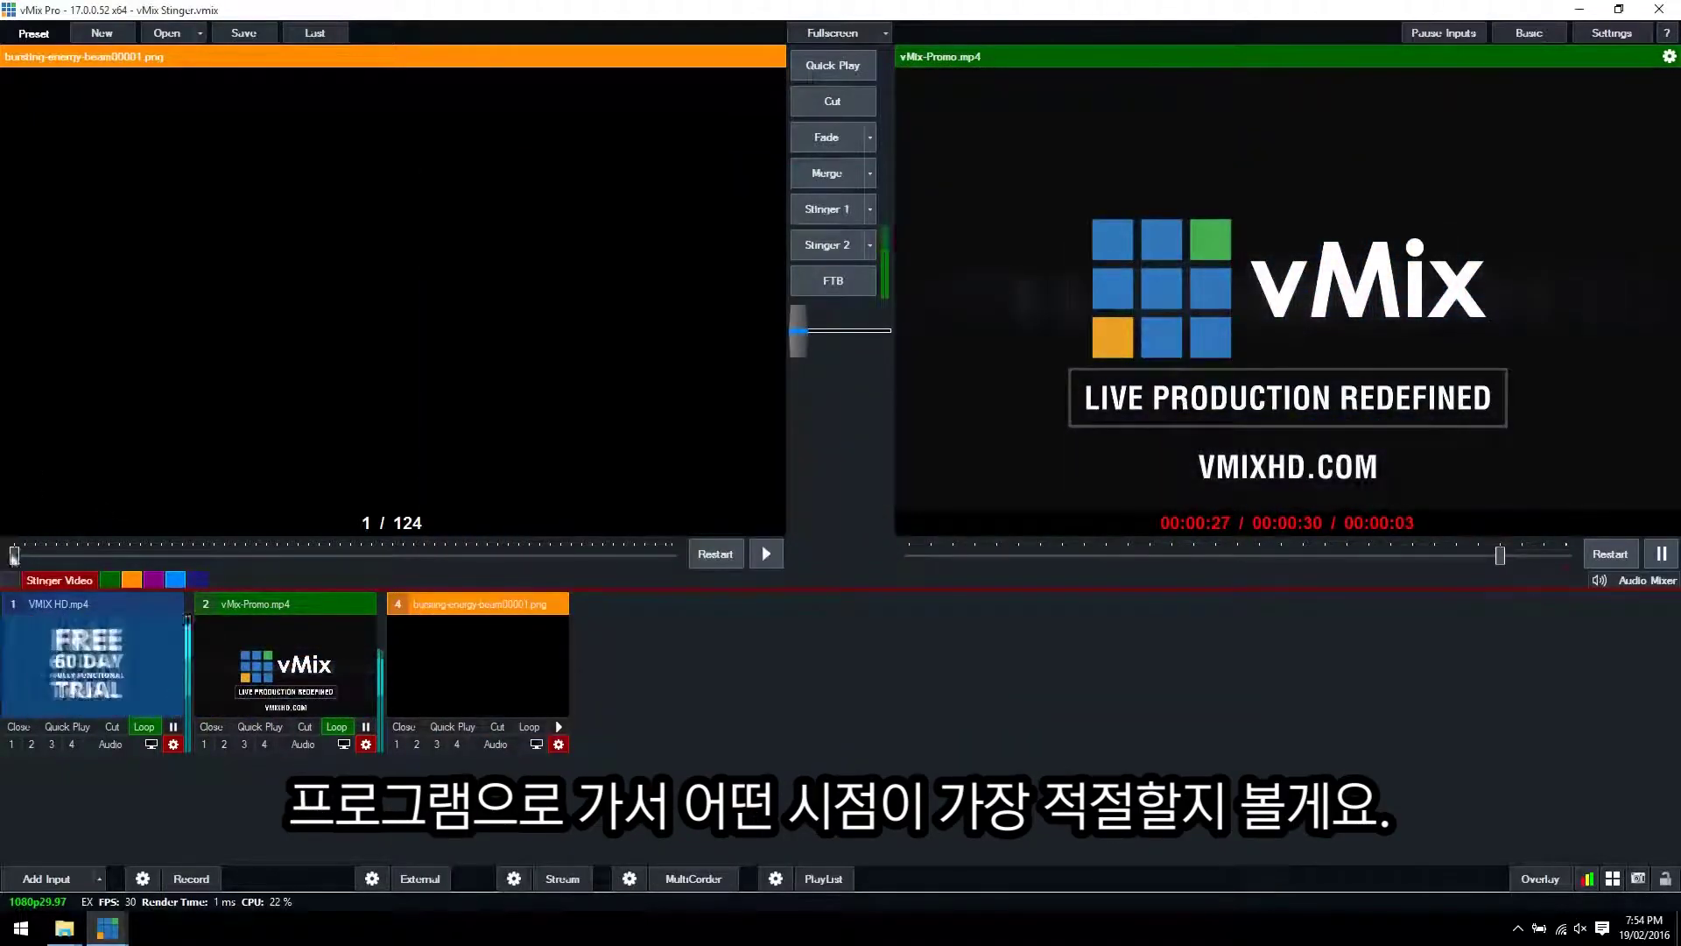
drag(13, 554, 355, 581)
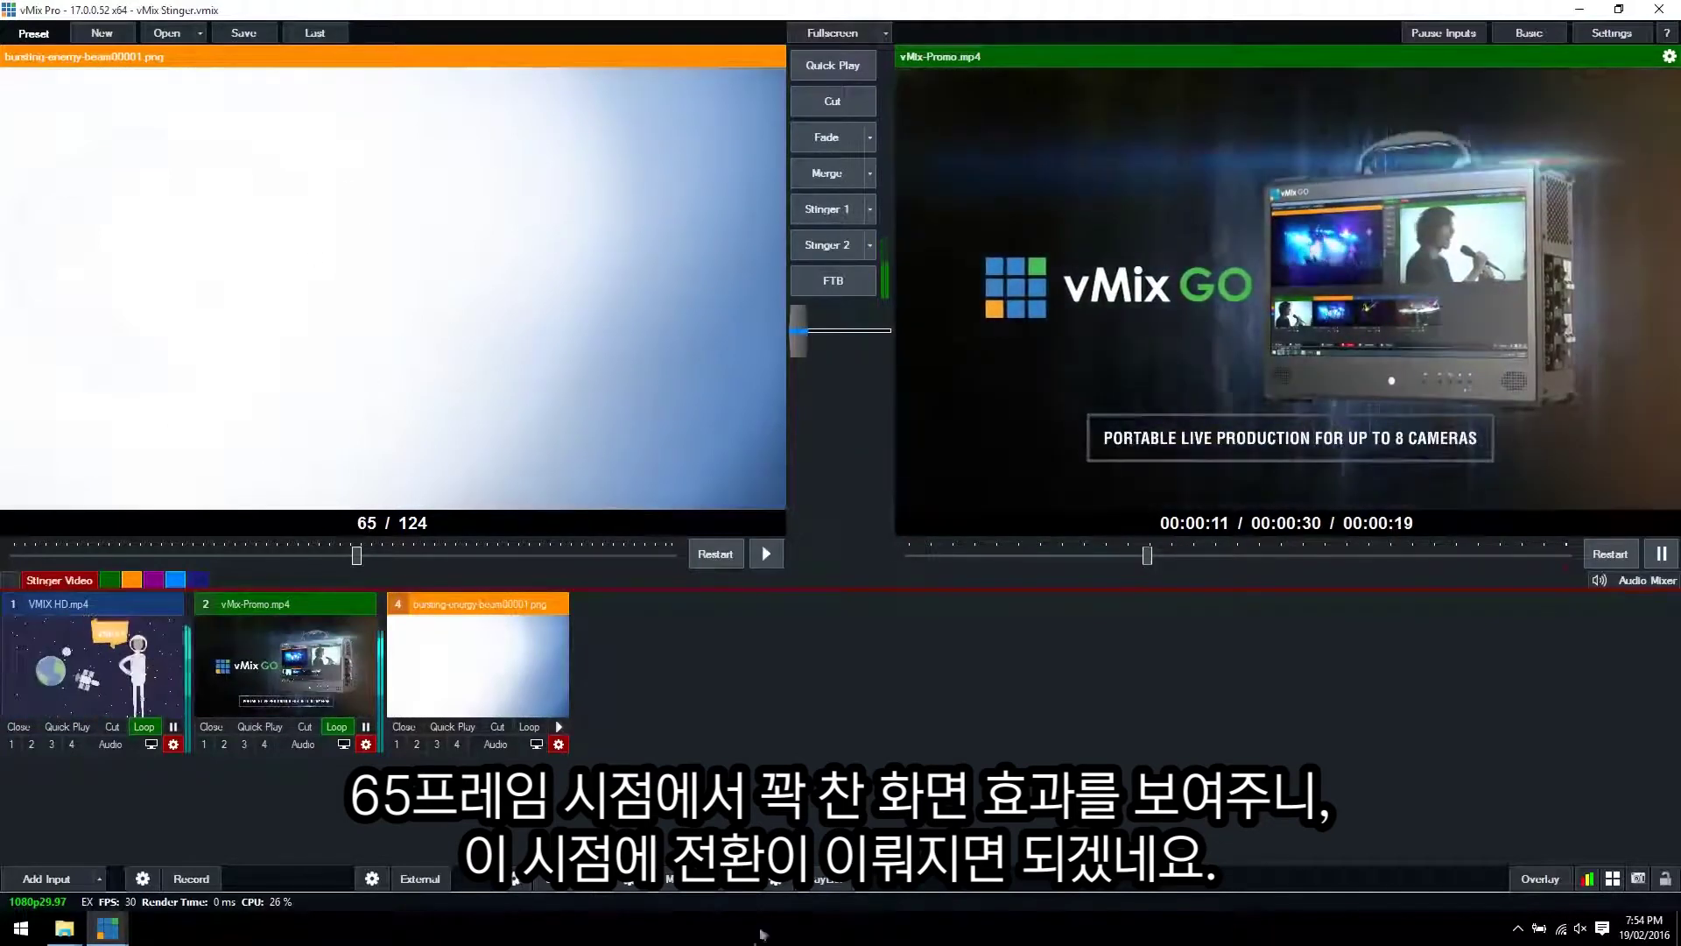
mouse_move(108, 931)
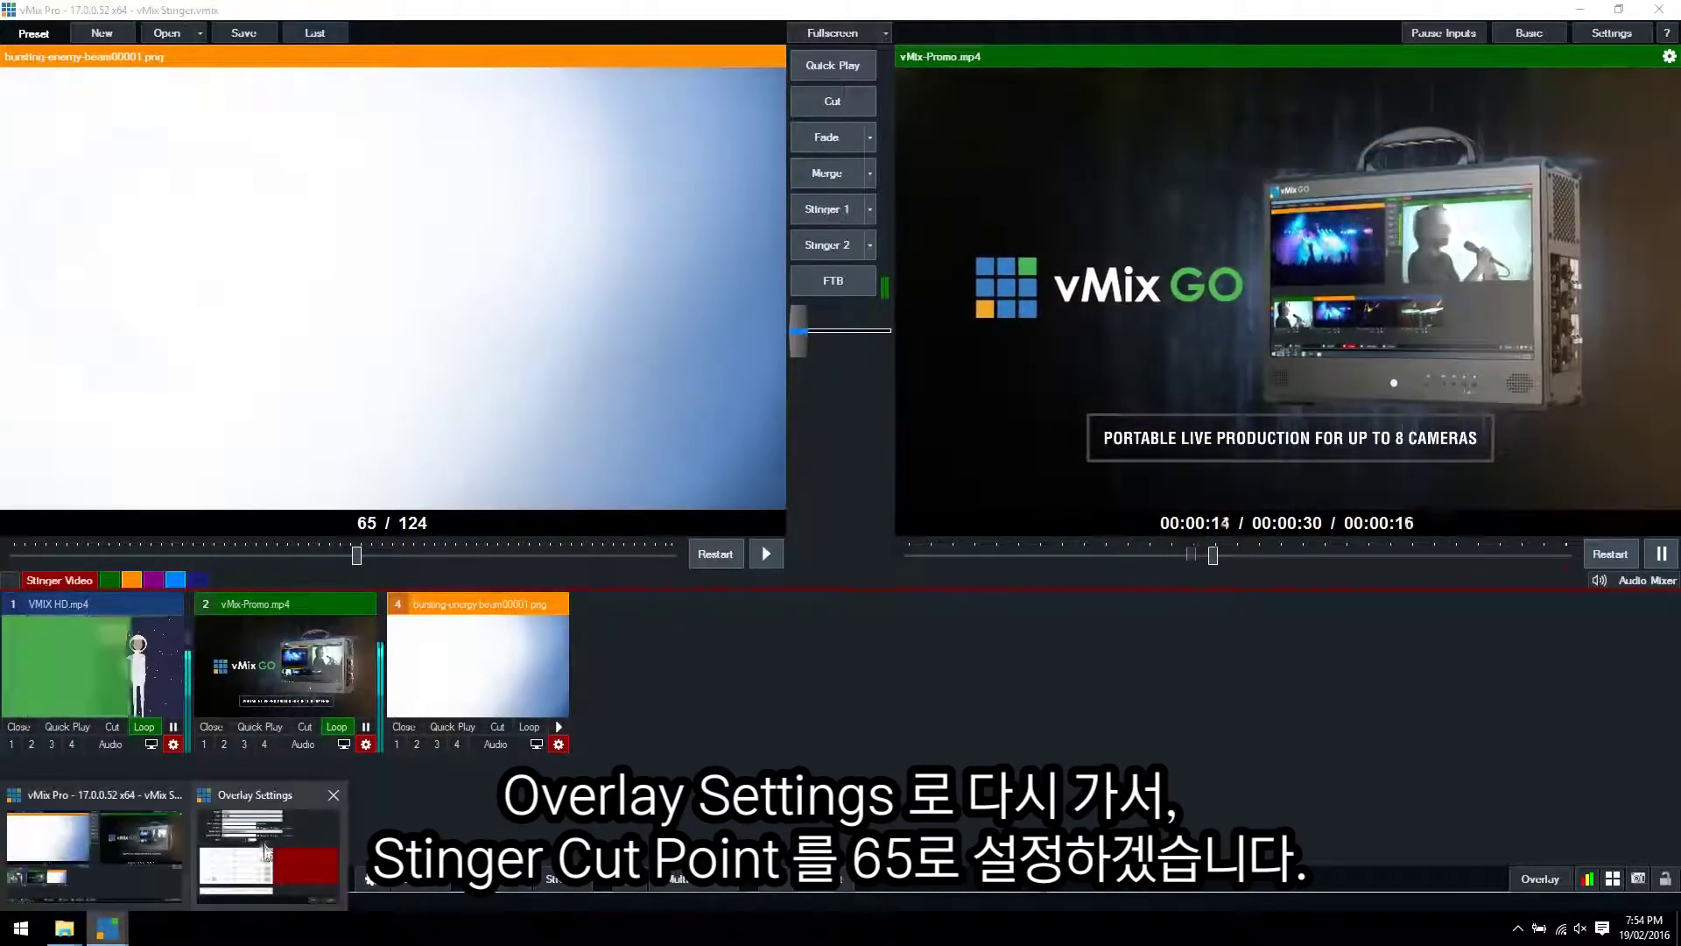
click(265, 851)
text(65)
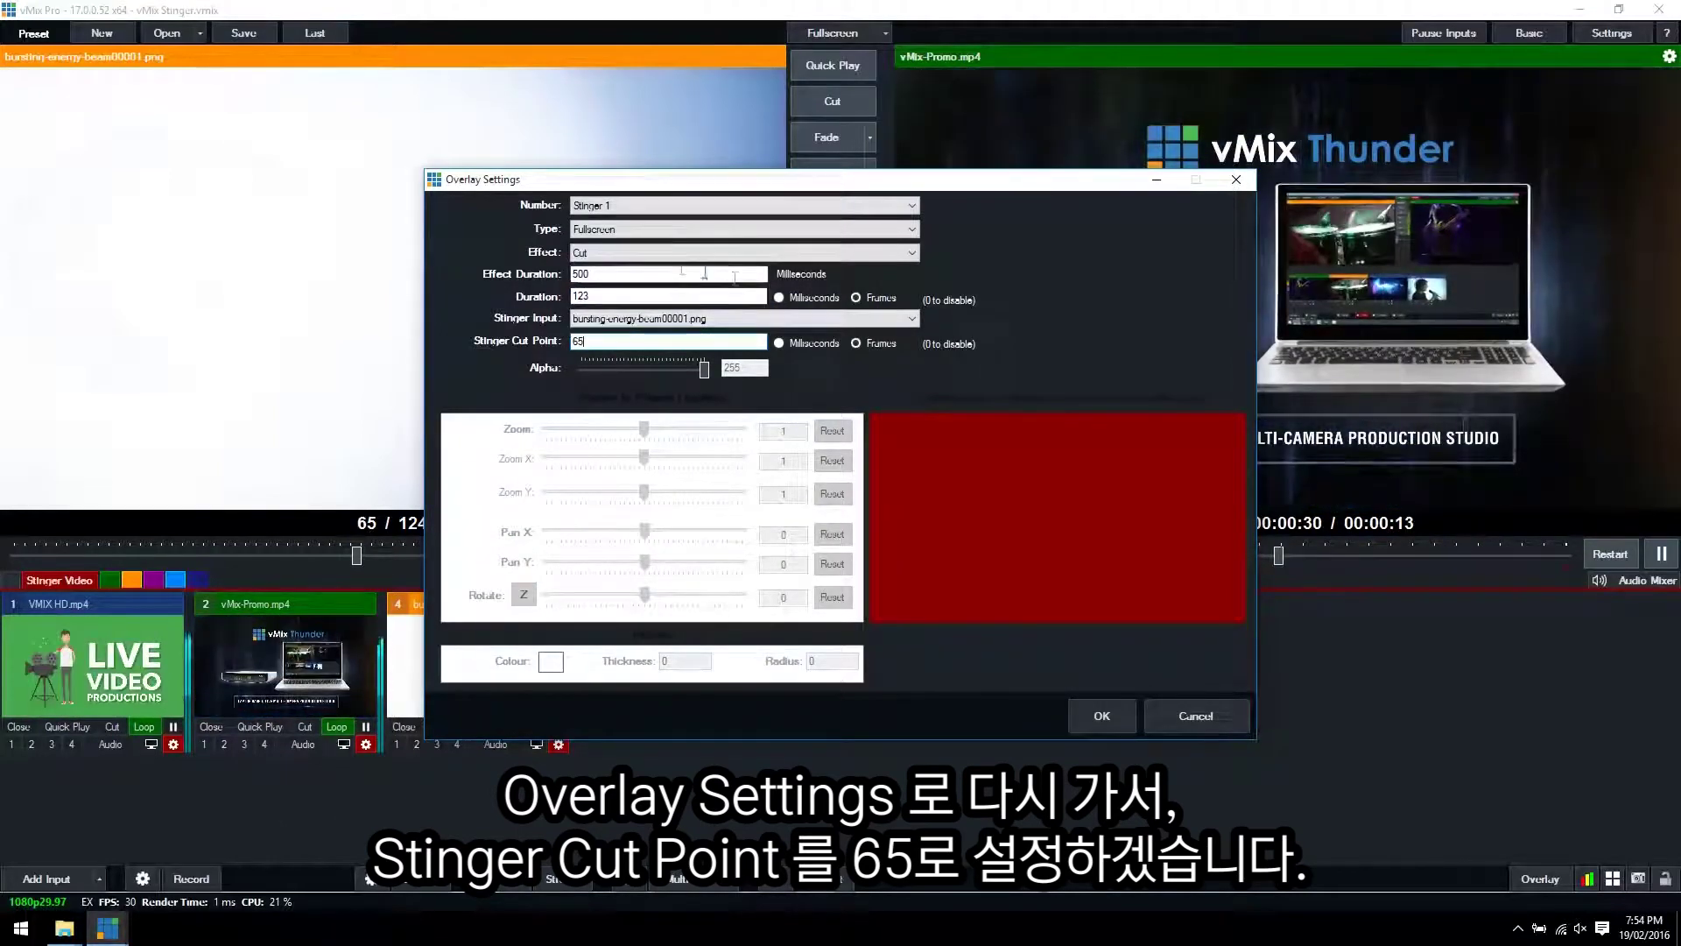
click(1101, 716)
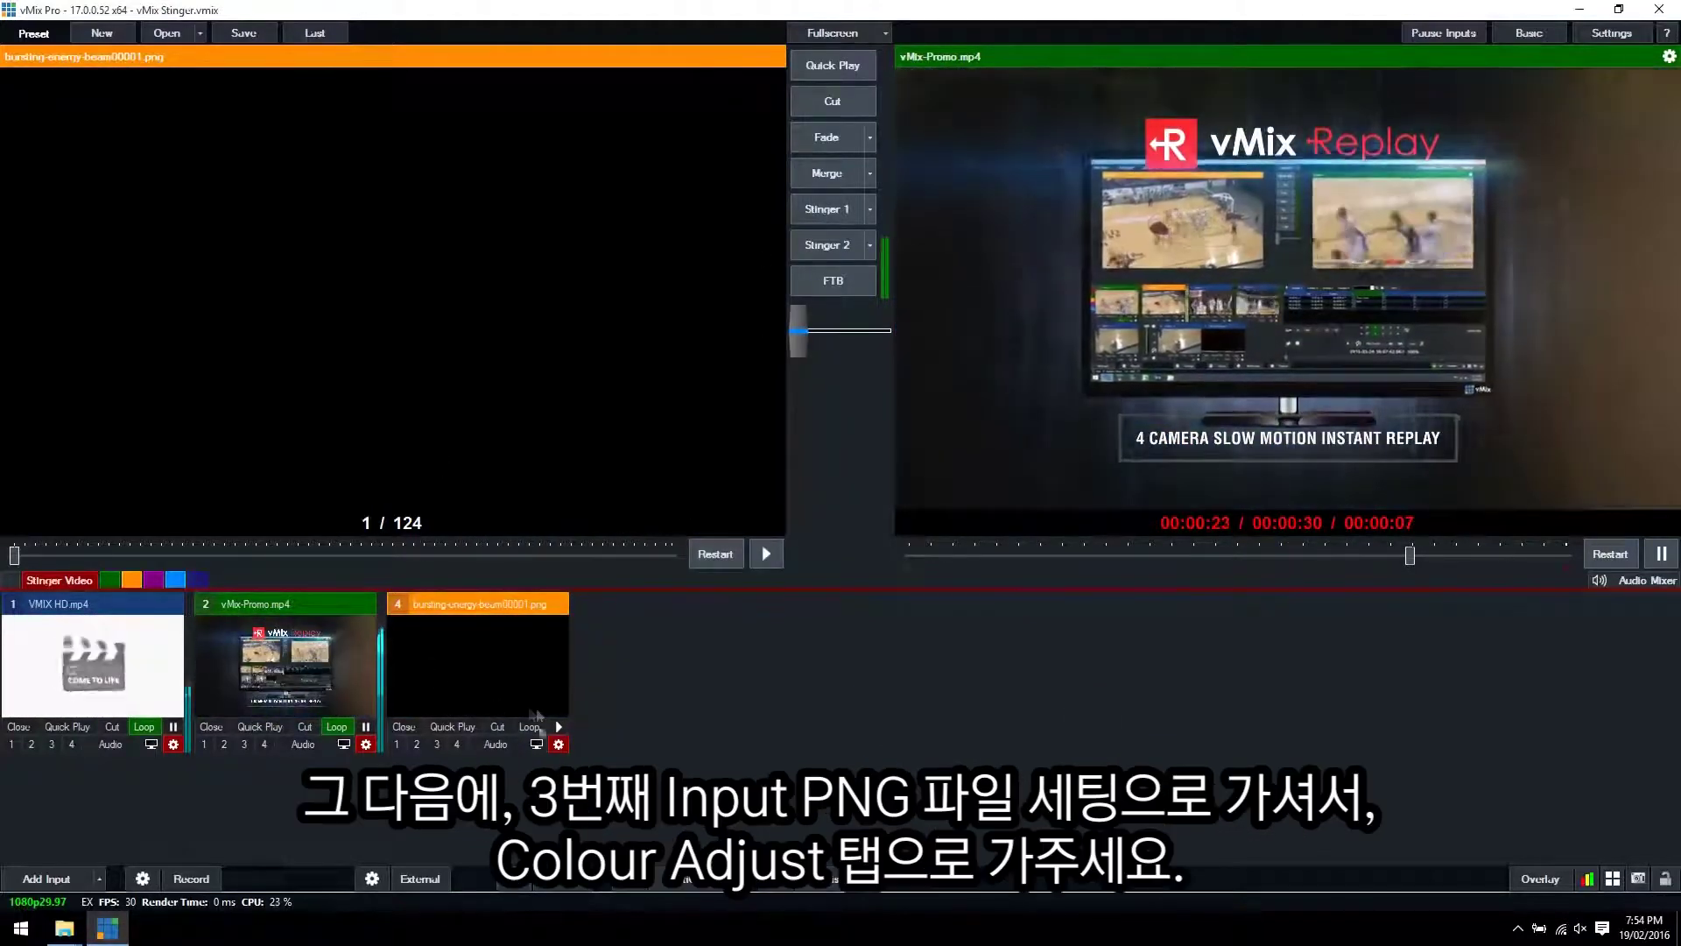
- Enable Premultiplied Alpha in the beam PNG input's Colour Adjust settings
click(558, 743)
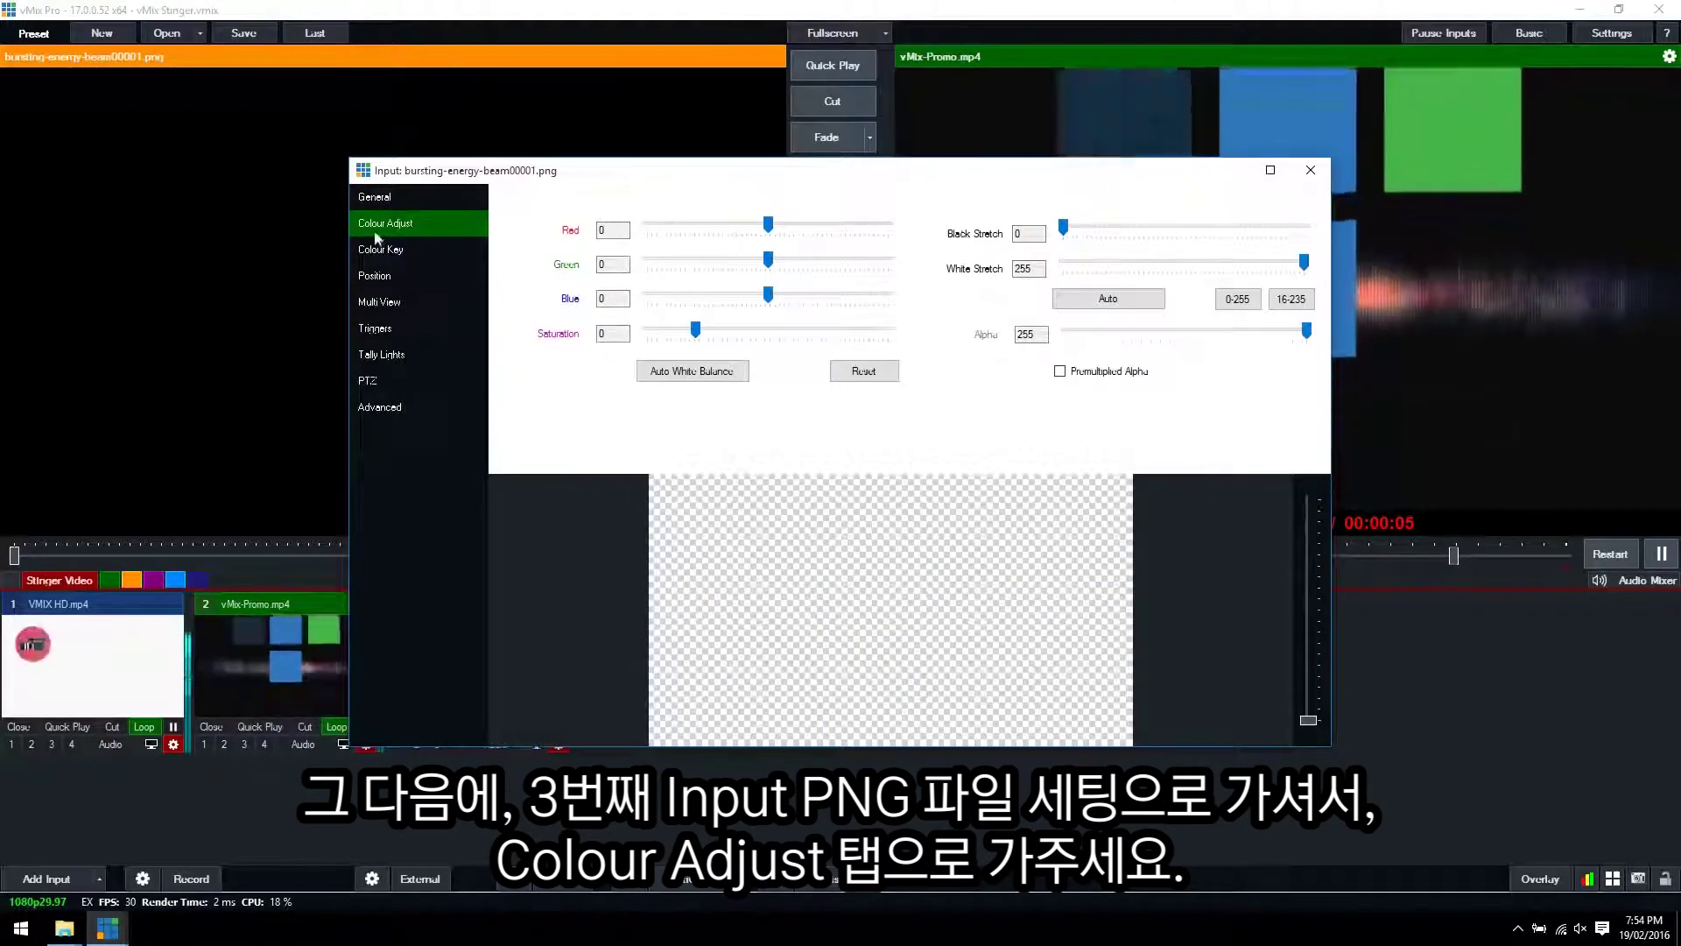
click(396, 223)
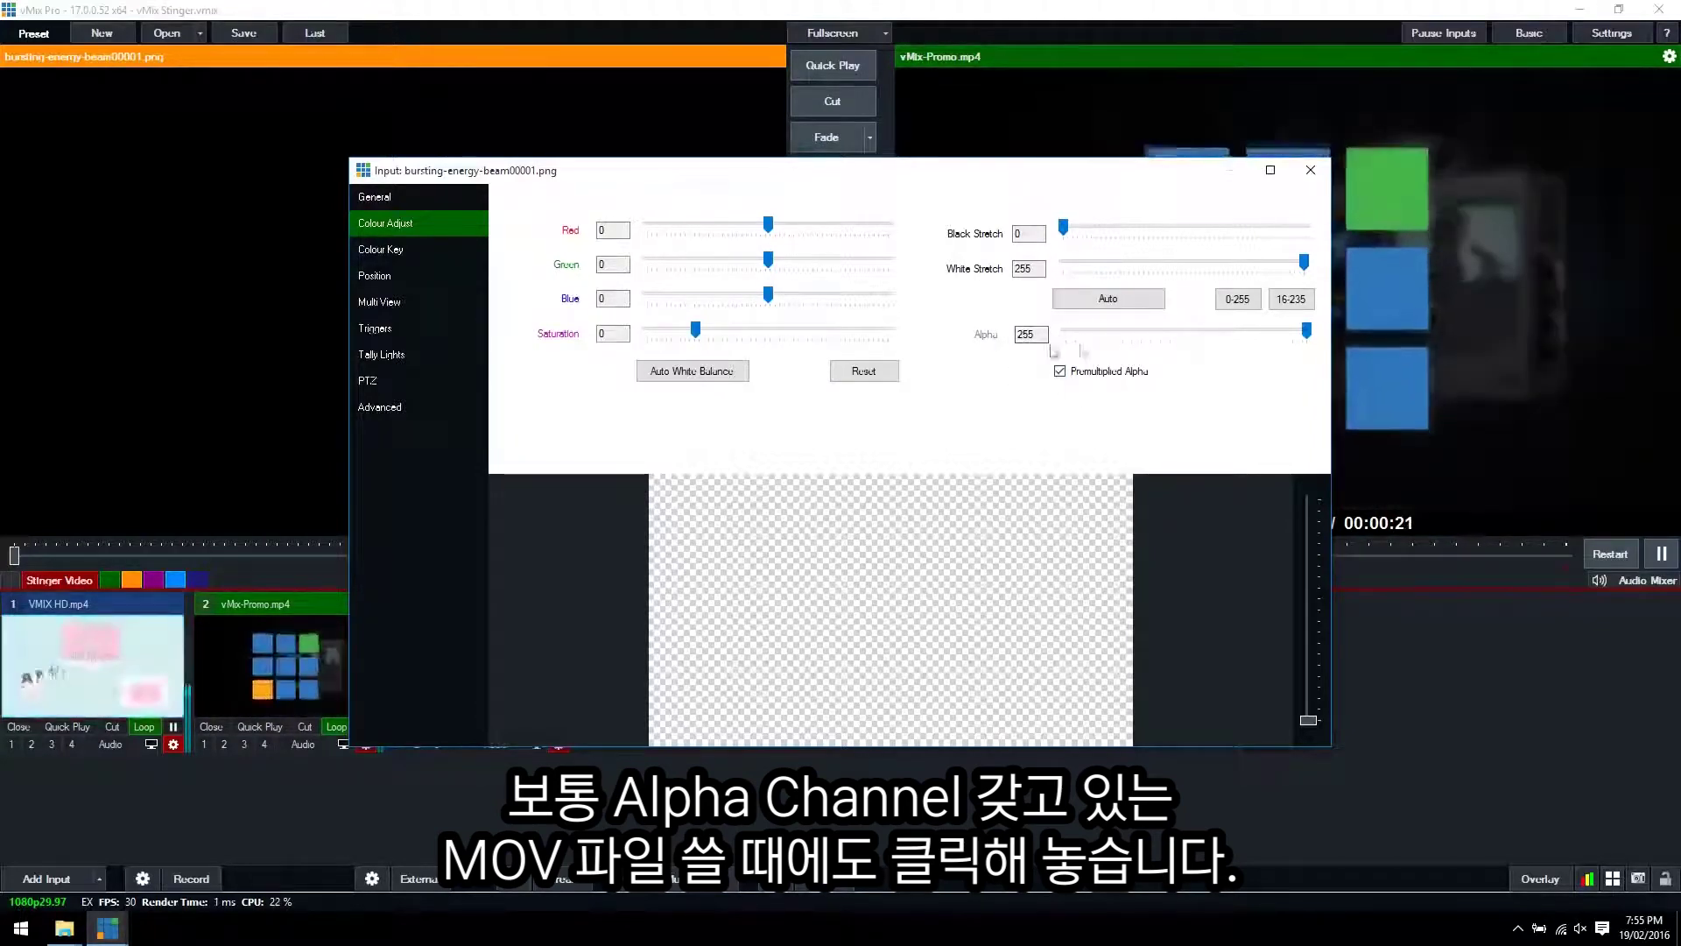
click(1310, 170)
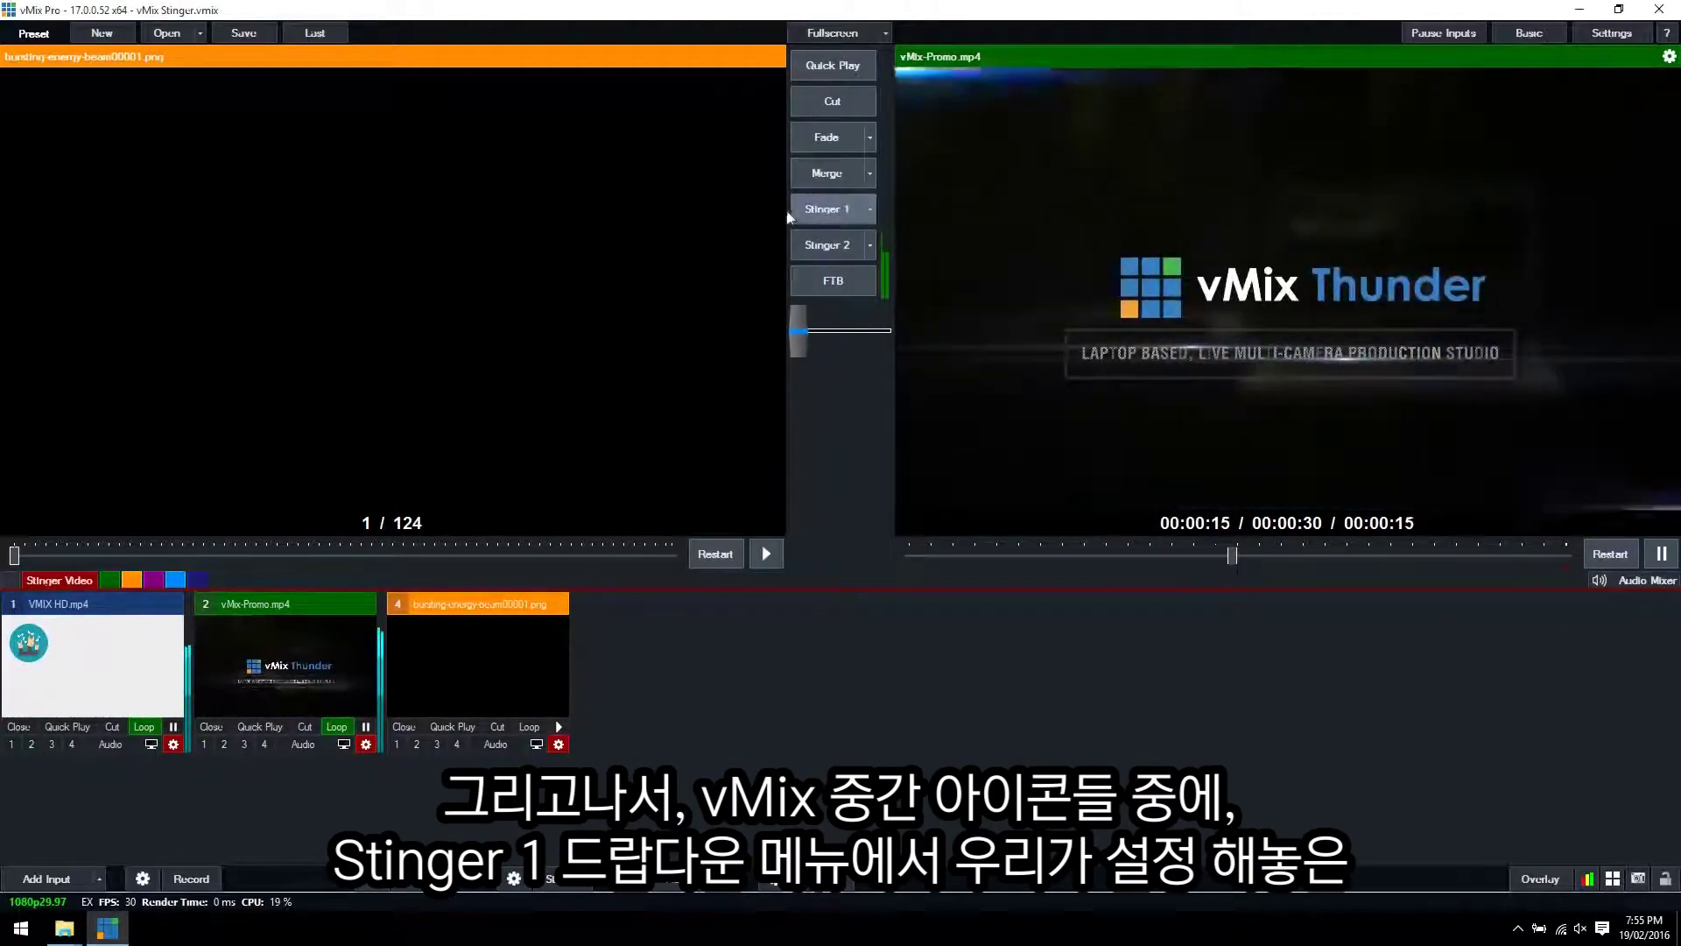
- Set the transition button to Stinger 1 and run it twice between VMIX HD and vMix-Promo
click(870, 209)
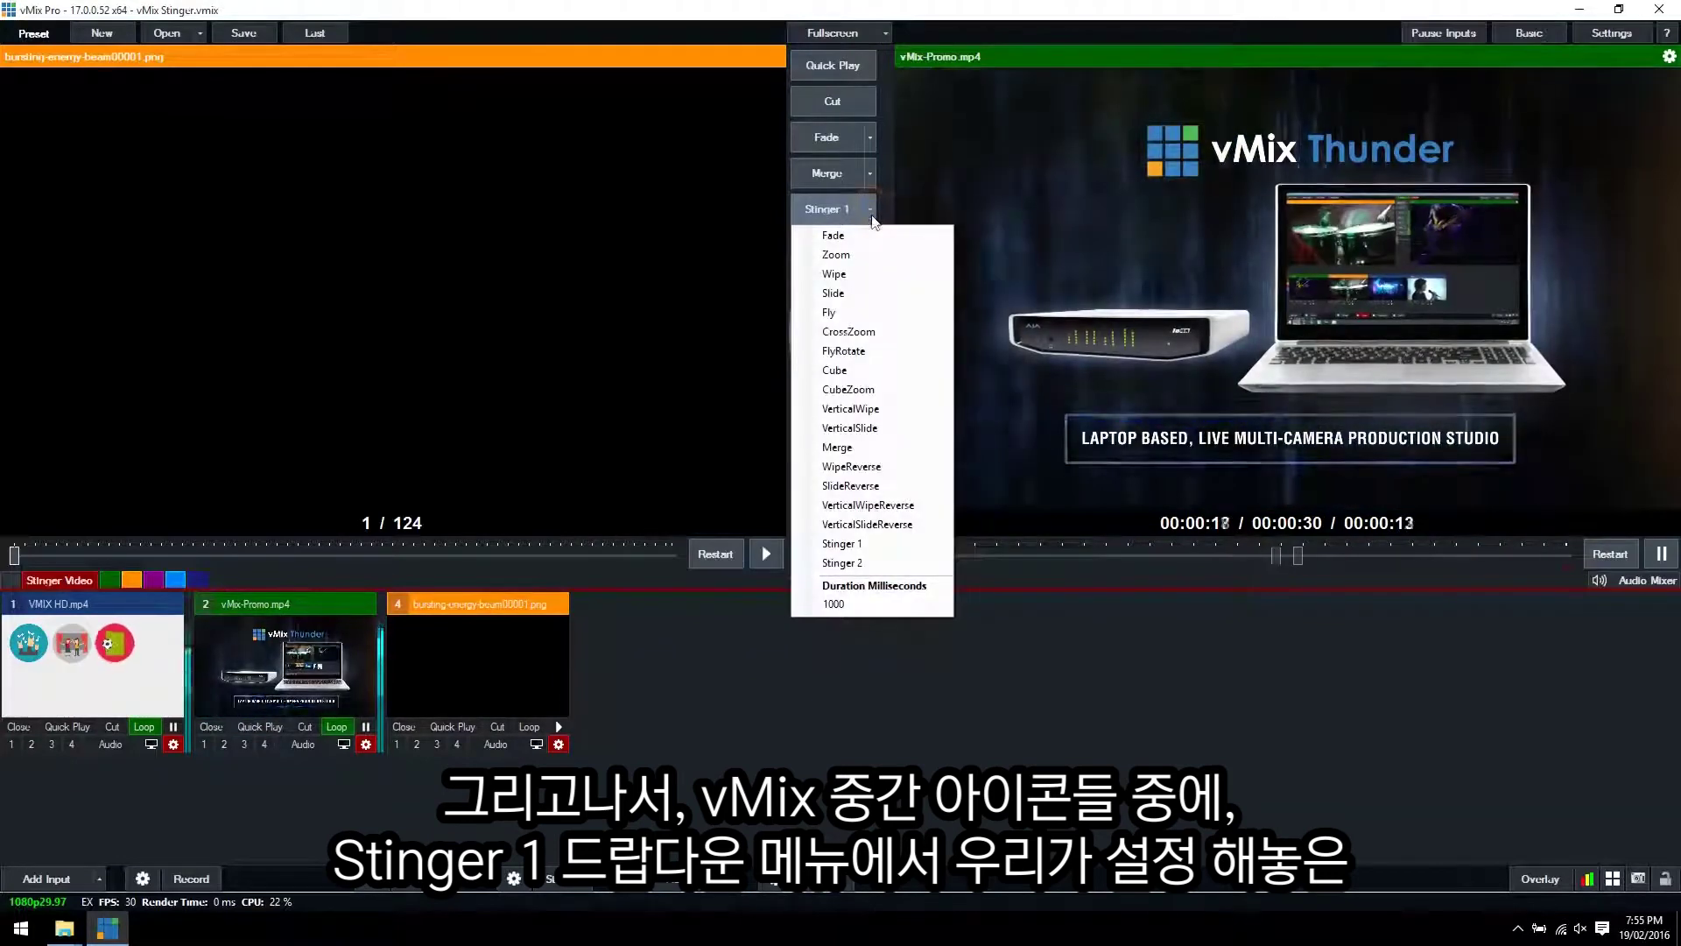
click(841, 543)
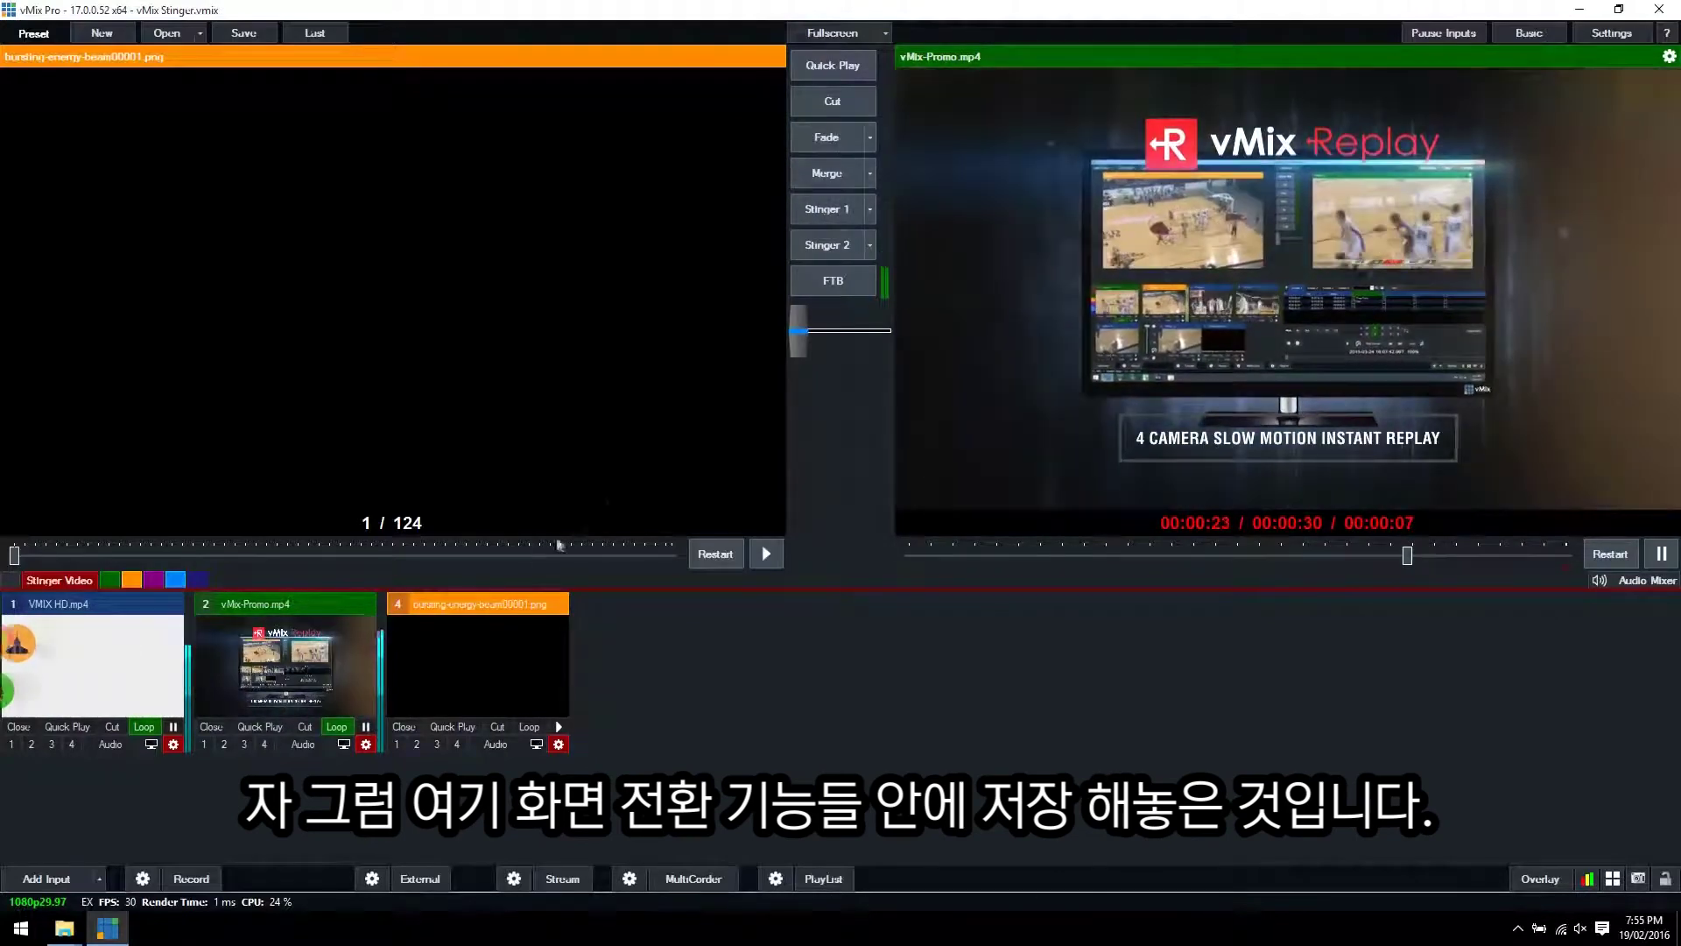
click(136, 657)
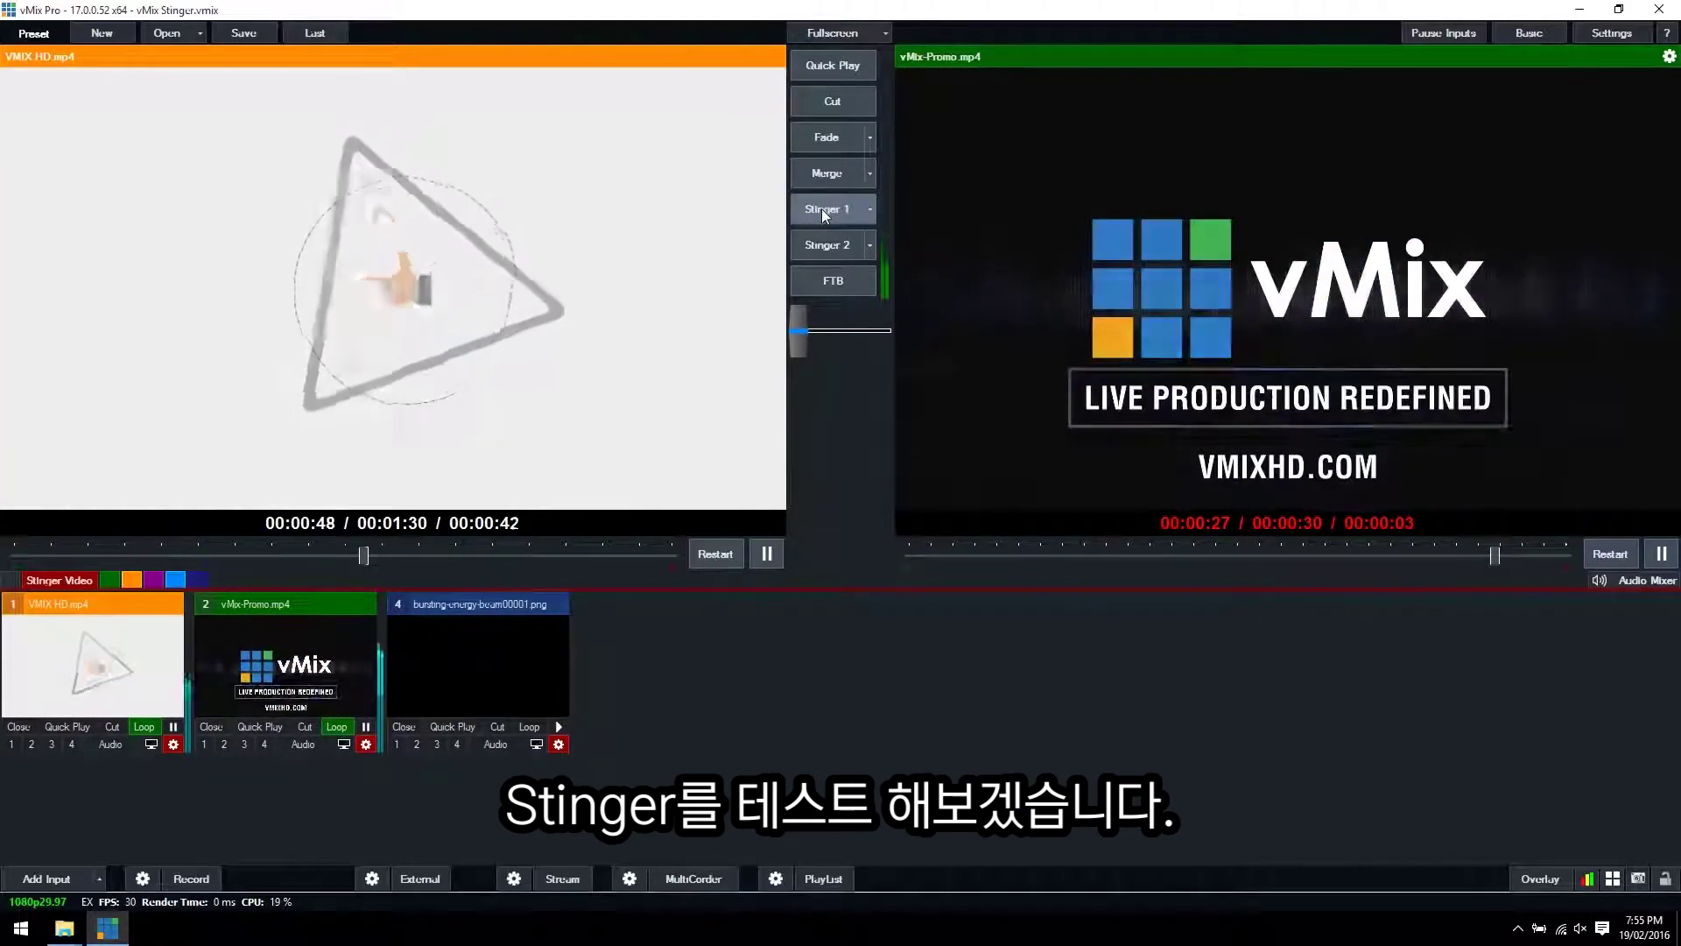
click(821, 210)
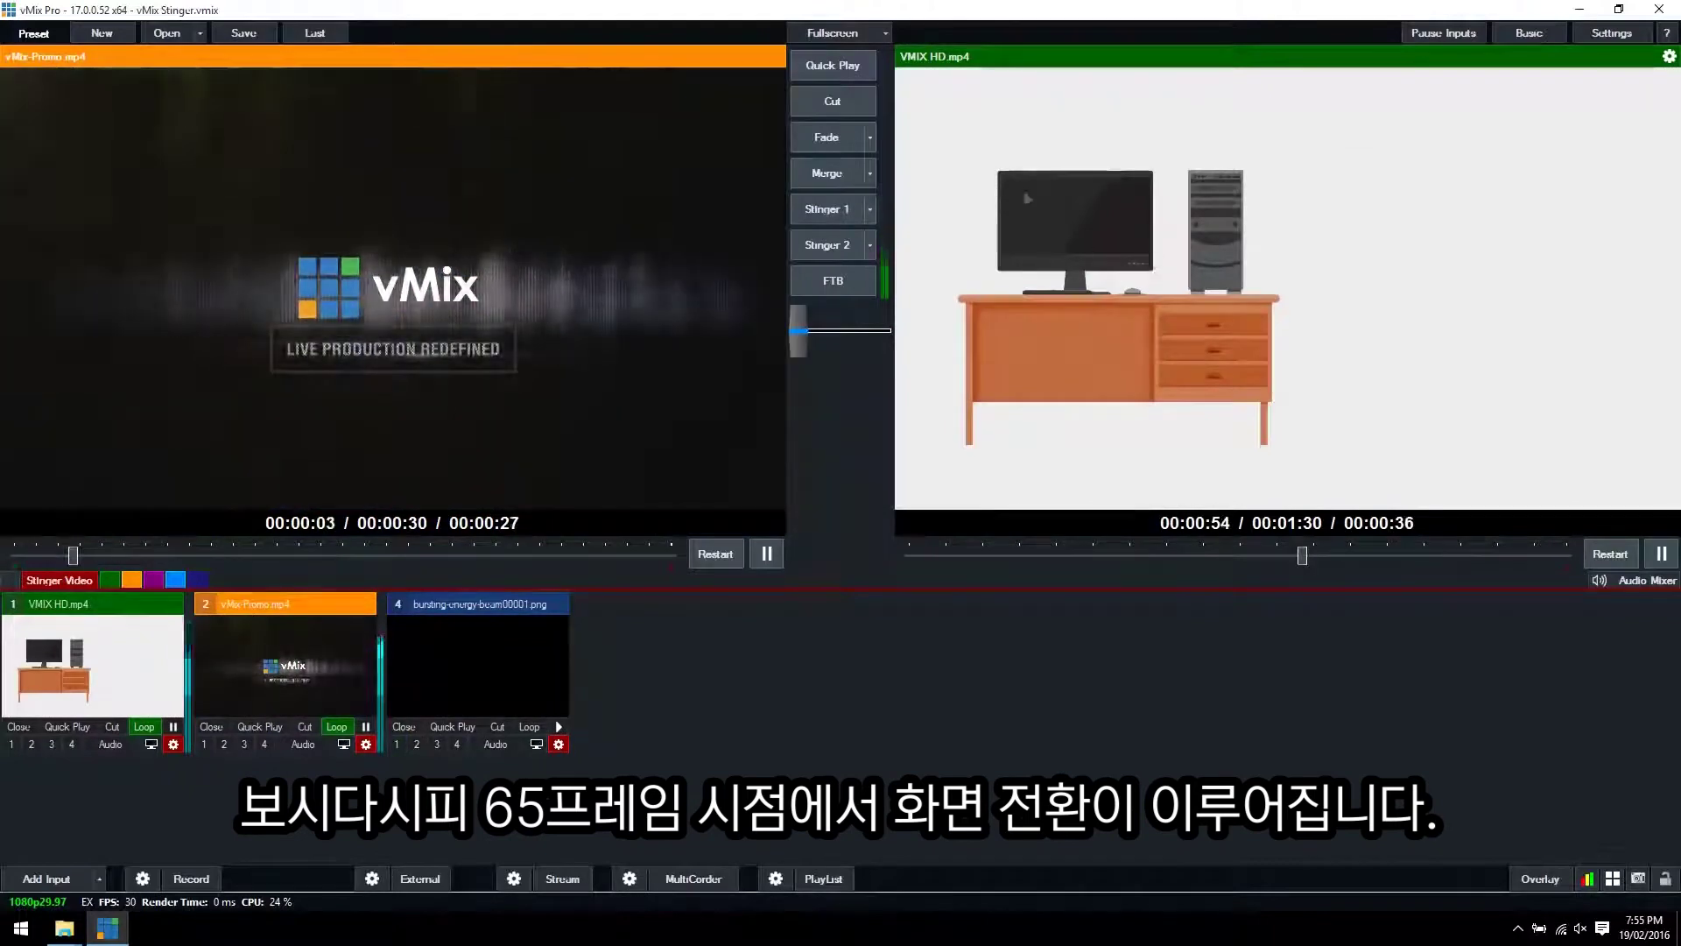
click(826, 209)
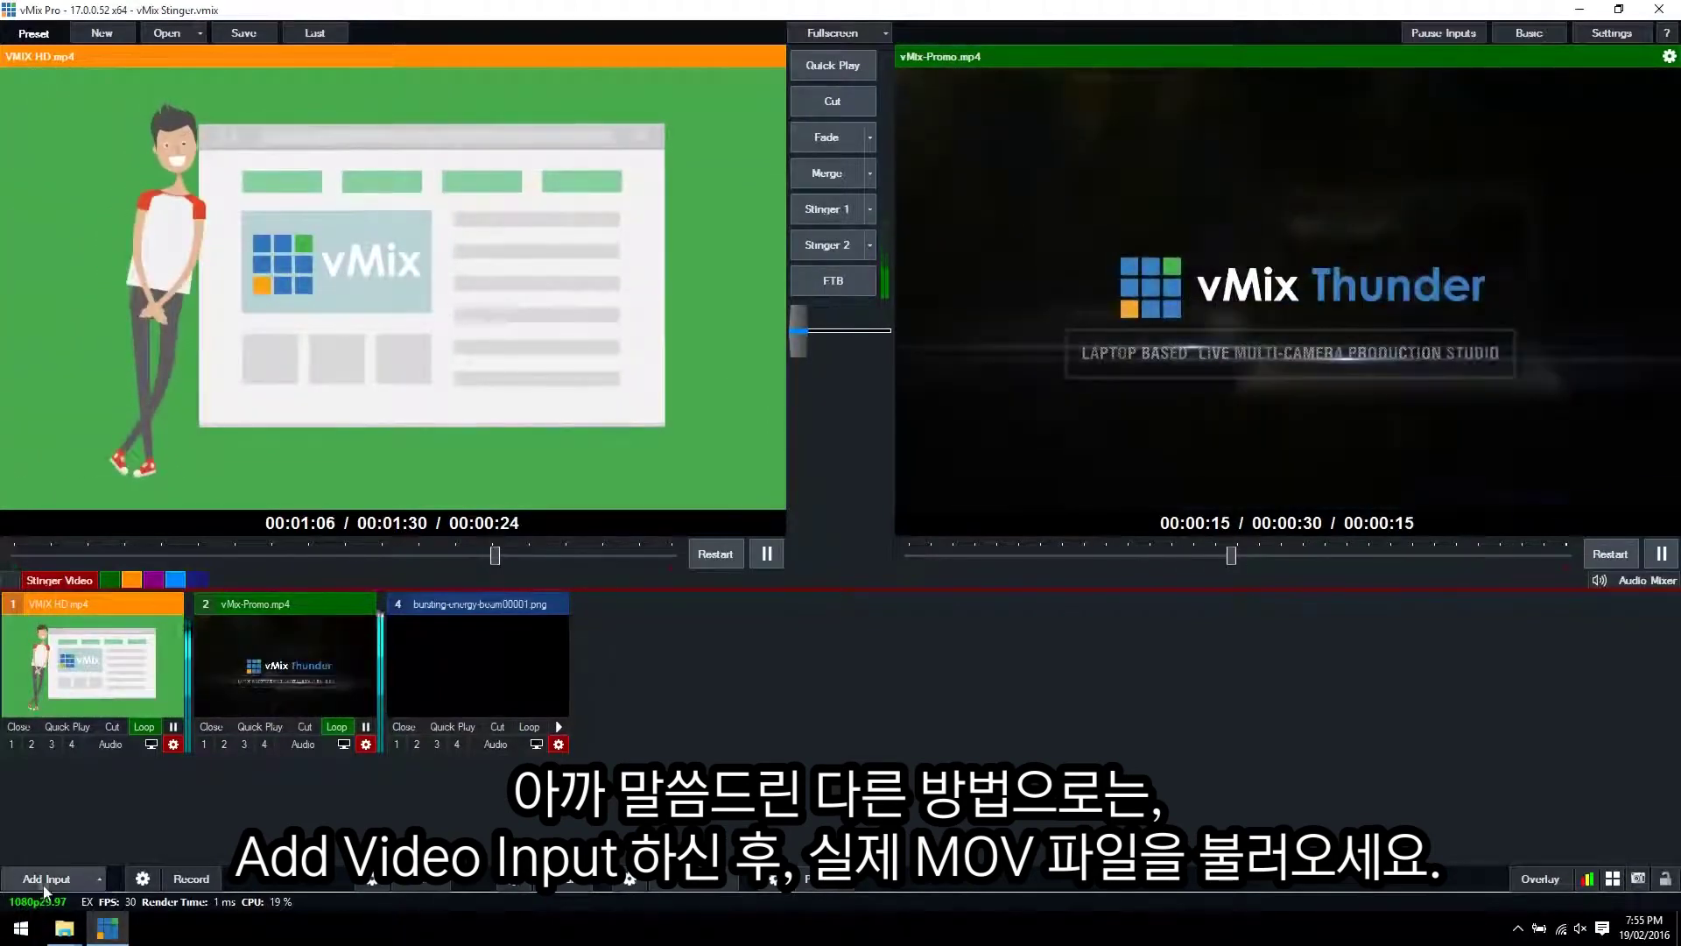
- Add bursting-energy-beam.mov as a new video input 5
click(46, 878)
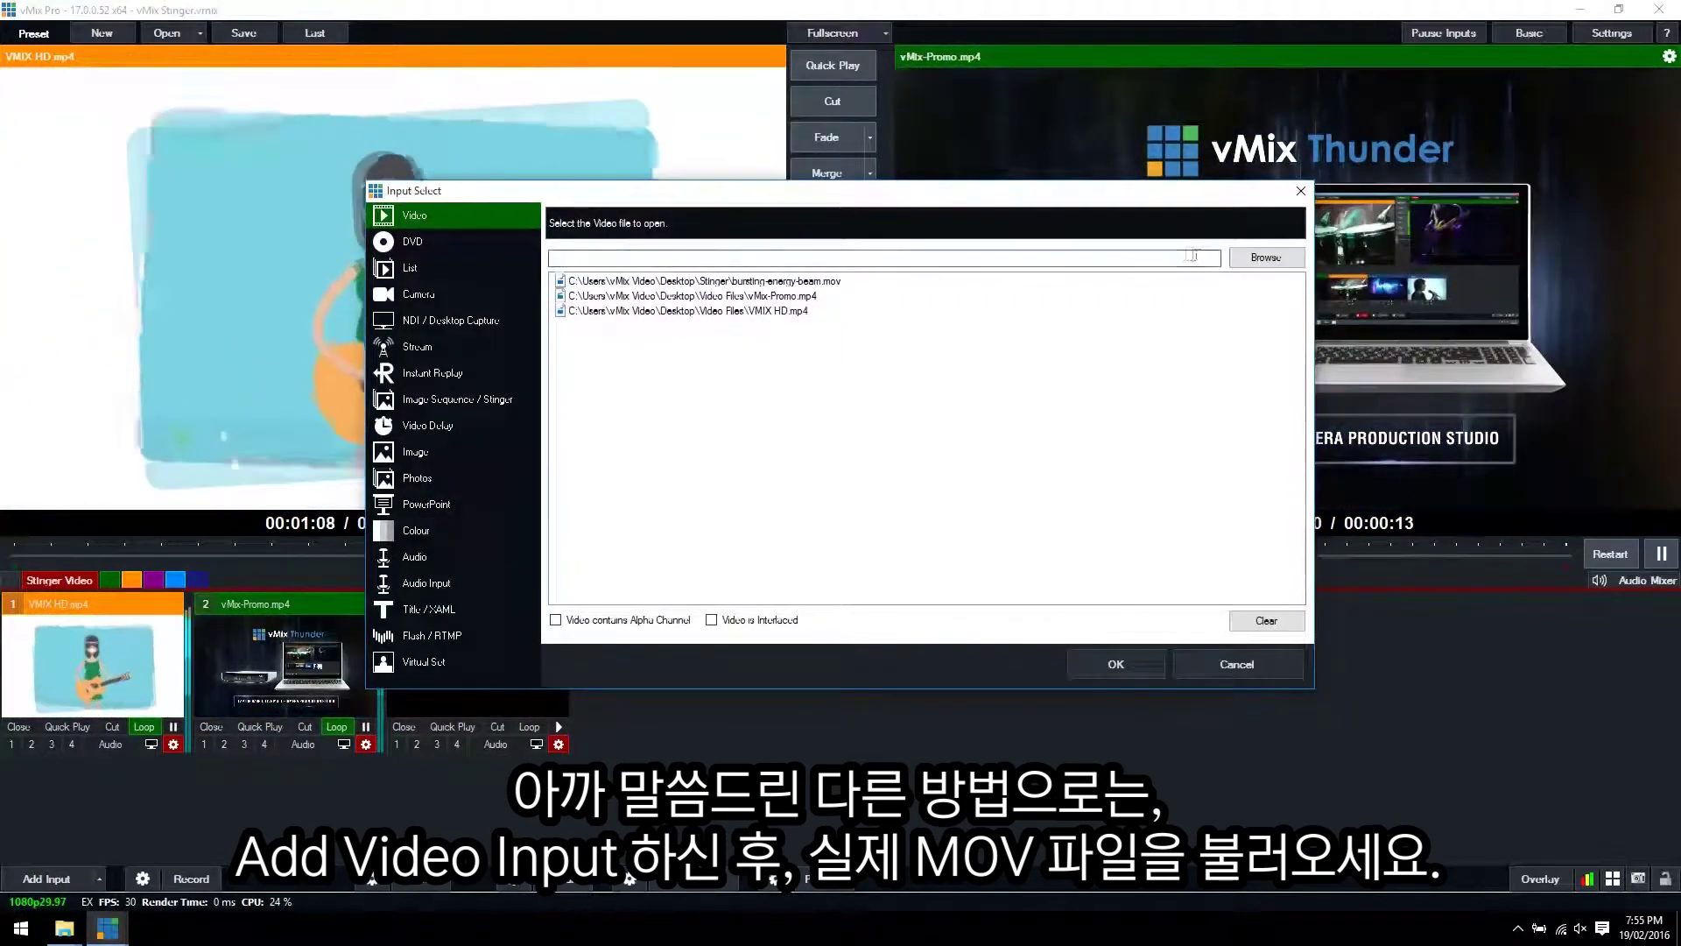
click(1266, 257)
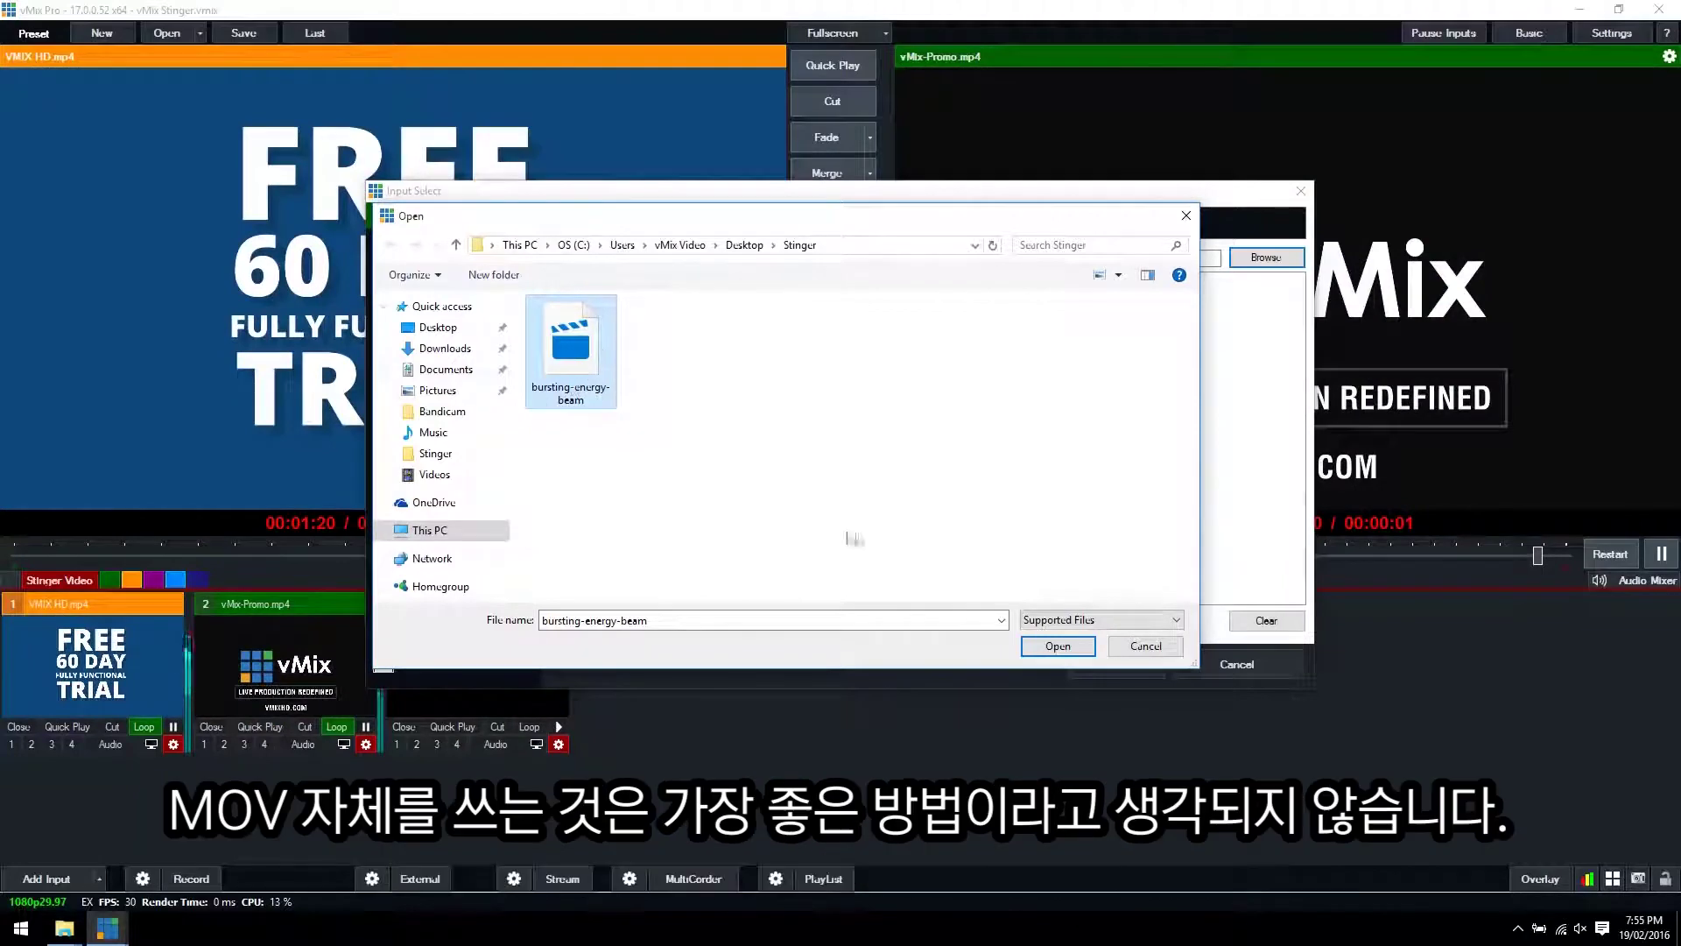
click(1058, 645)
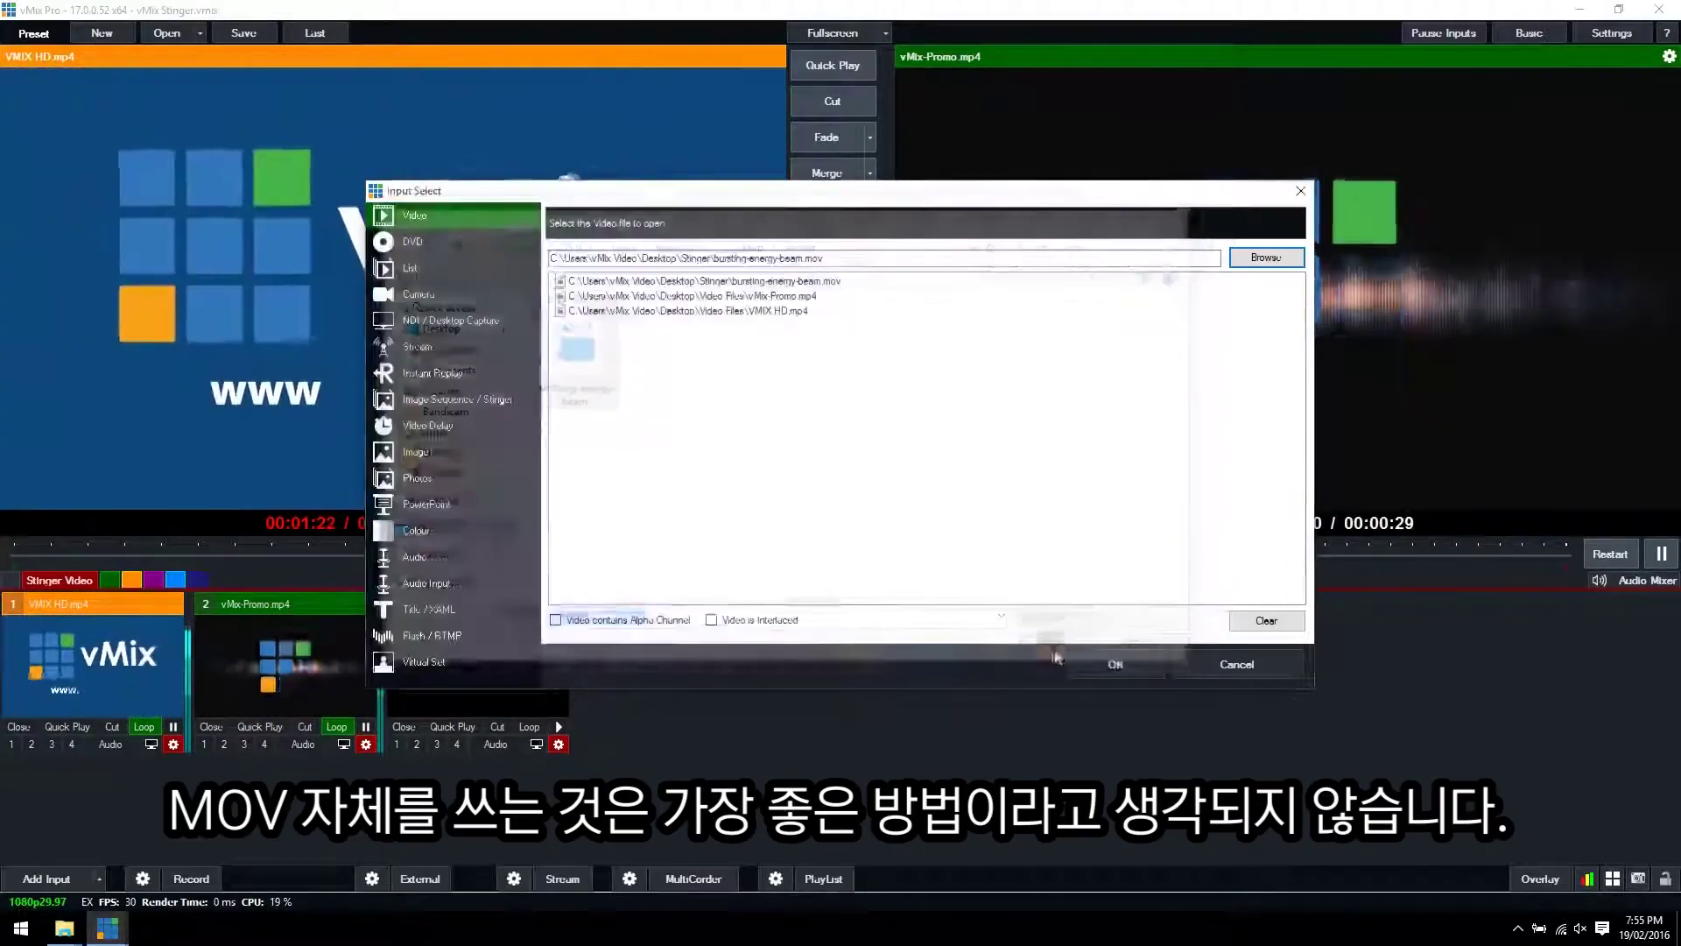
click(1116, 663)
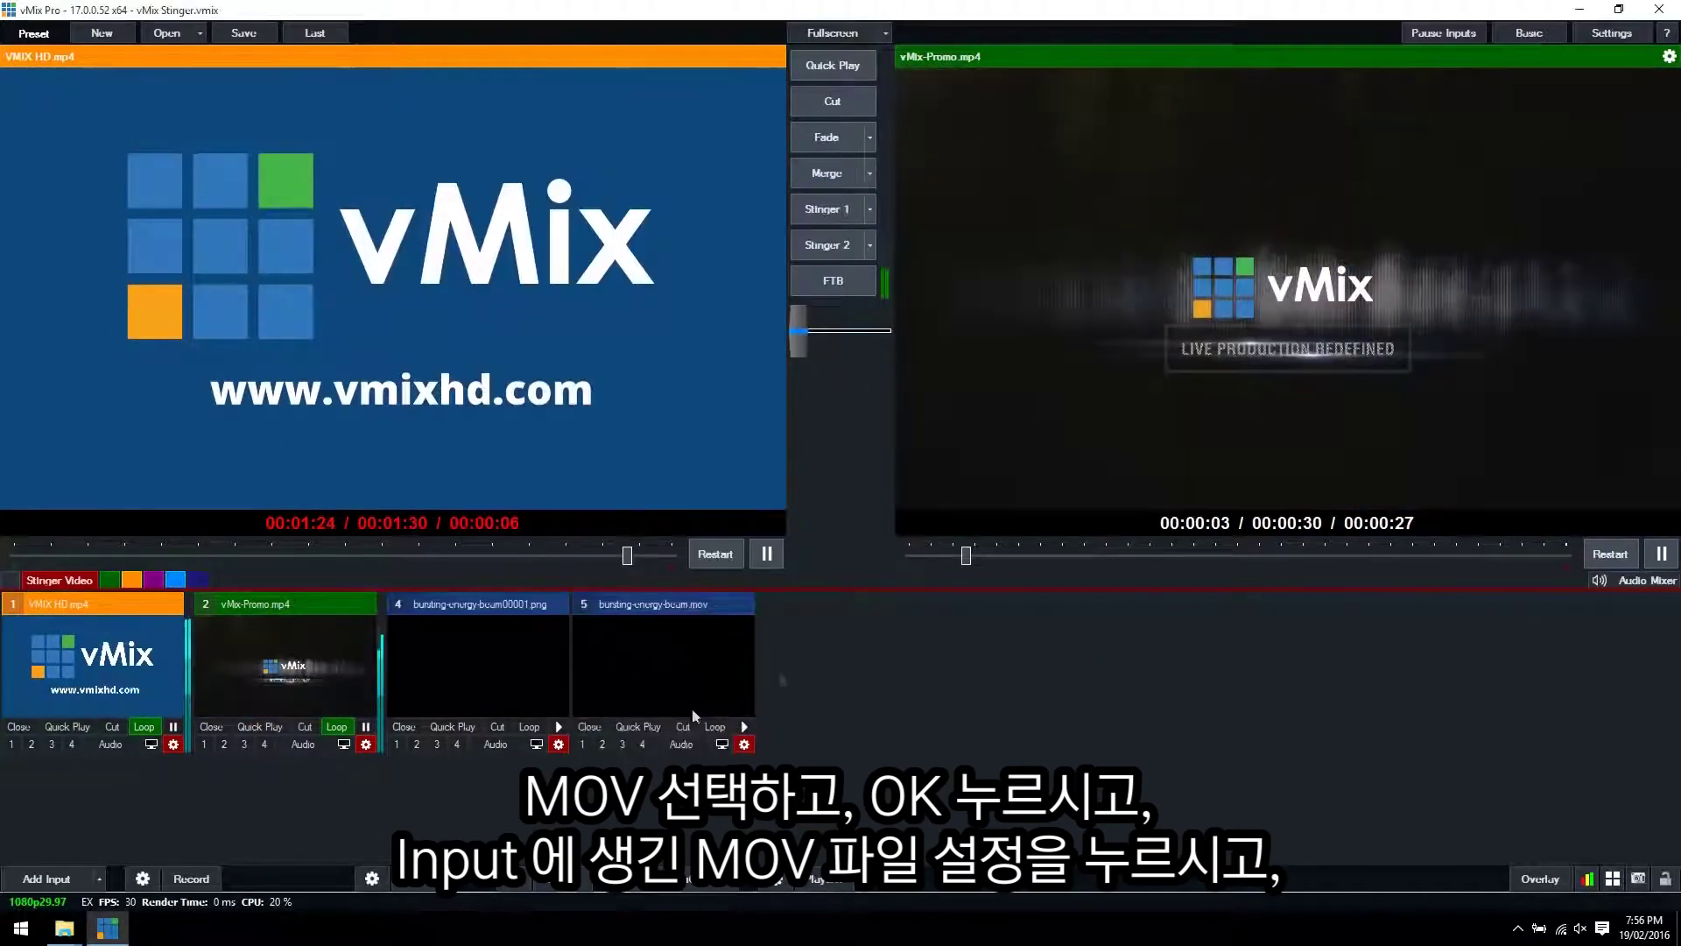
- Turn on Premultiplied Alpha for the MOV input 5
click(745, 743)
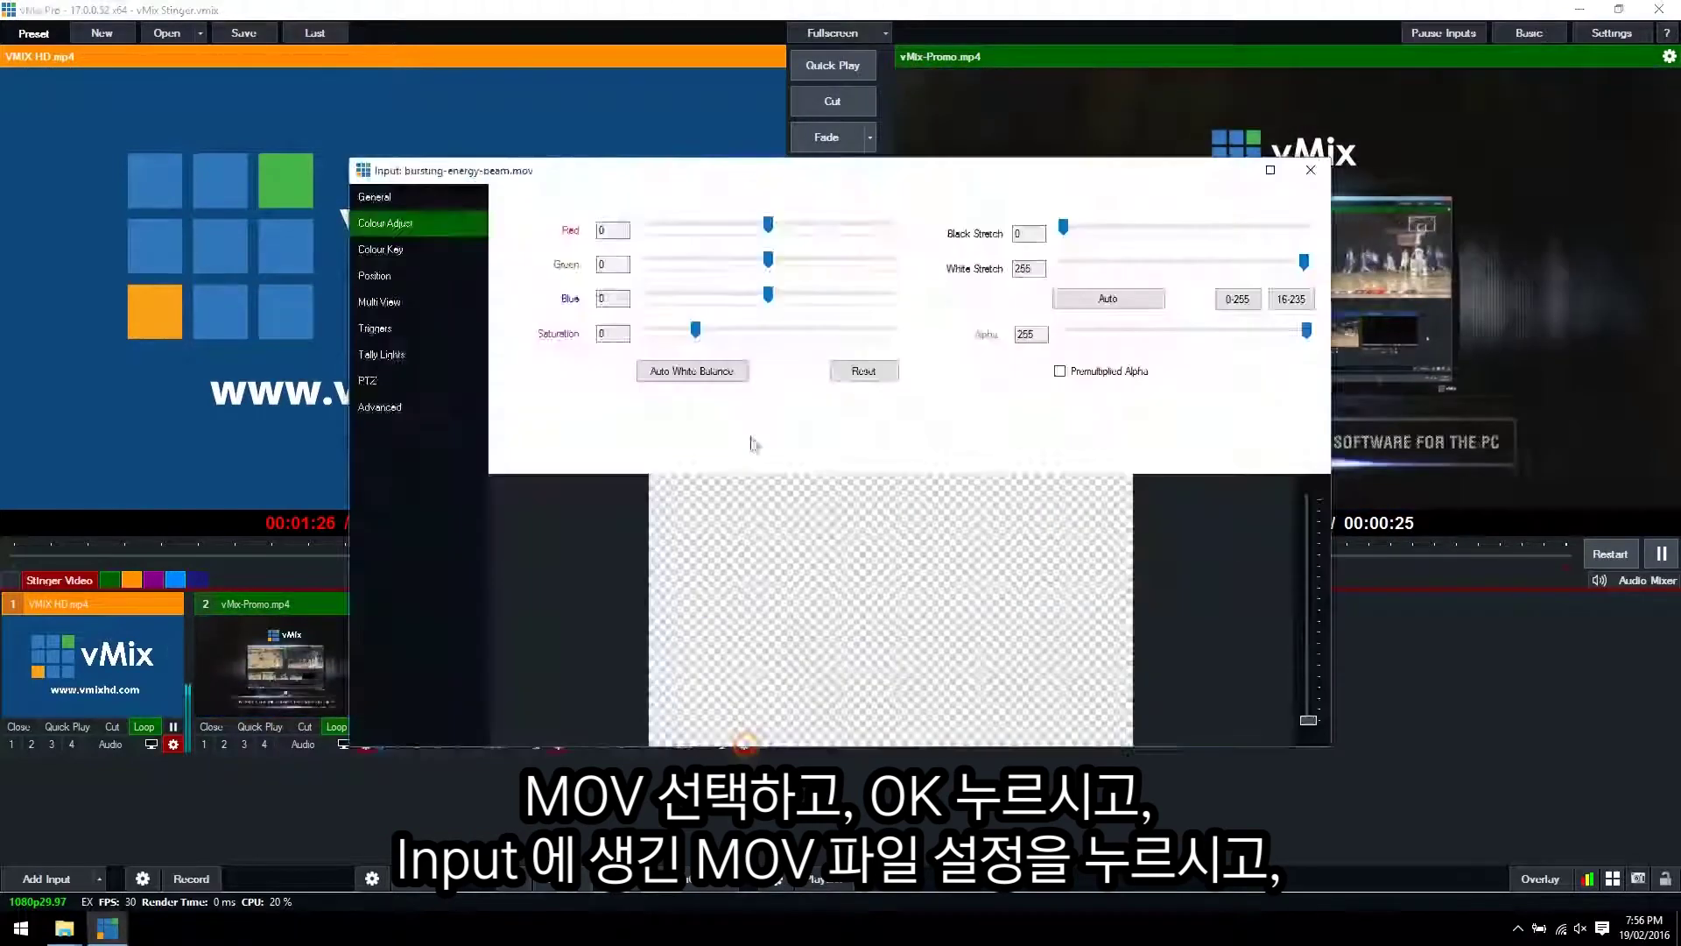
click(1060, 371)
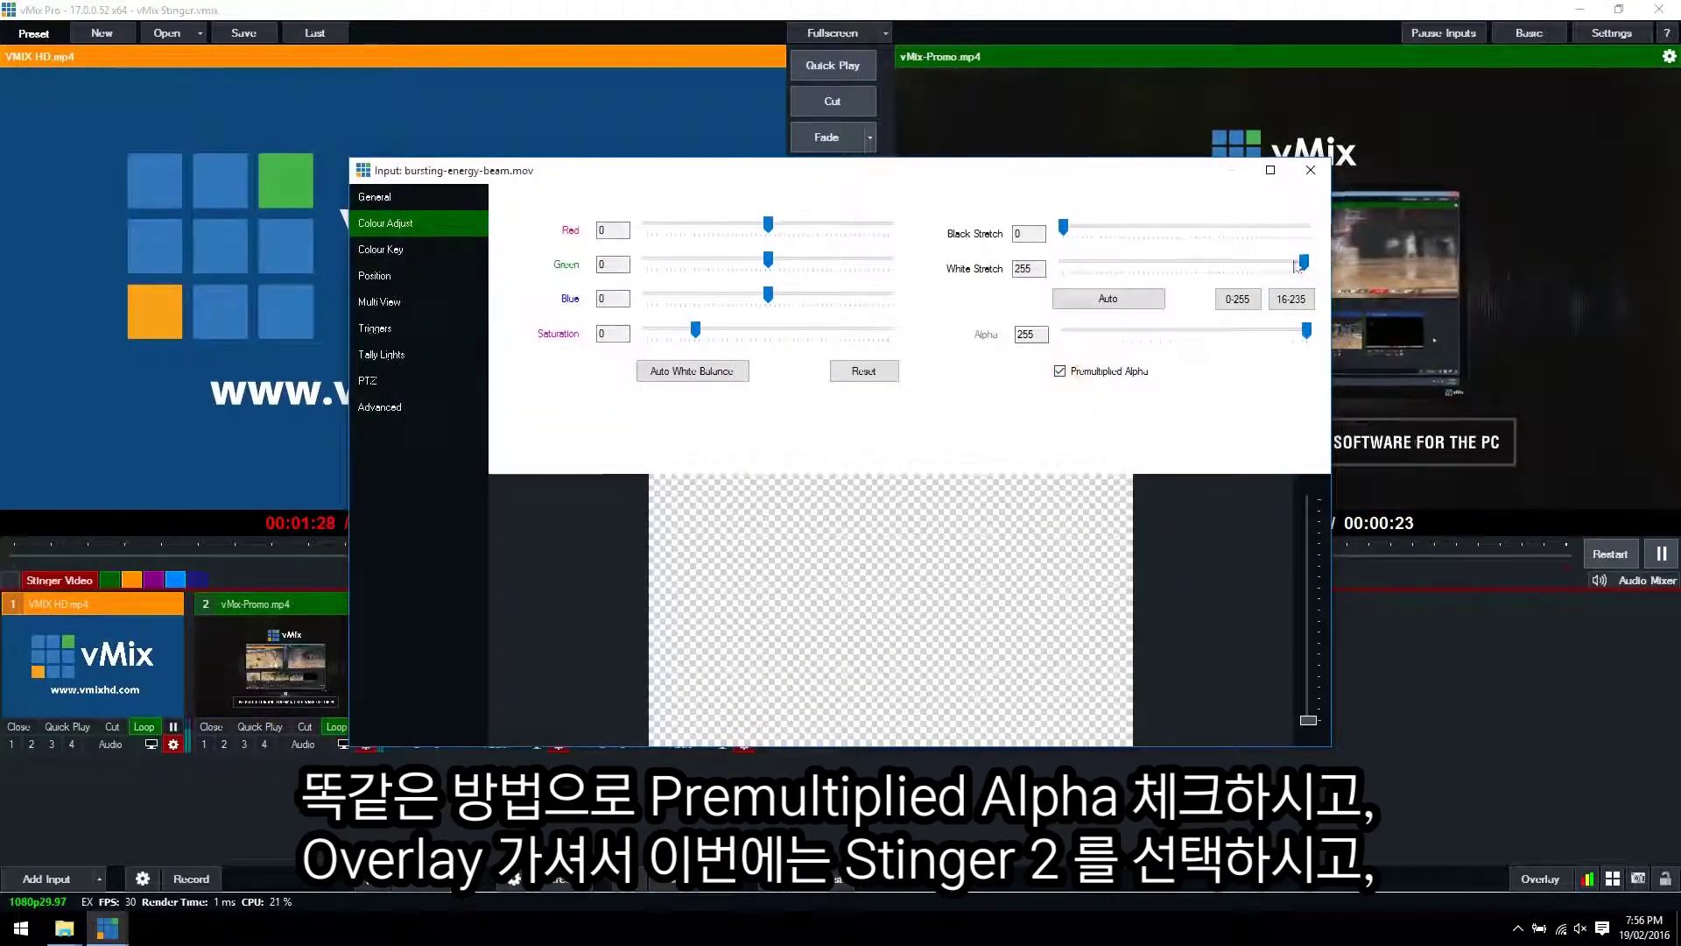
click(1303, 178)
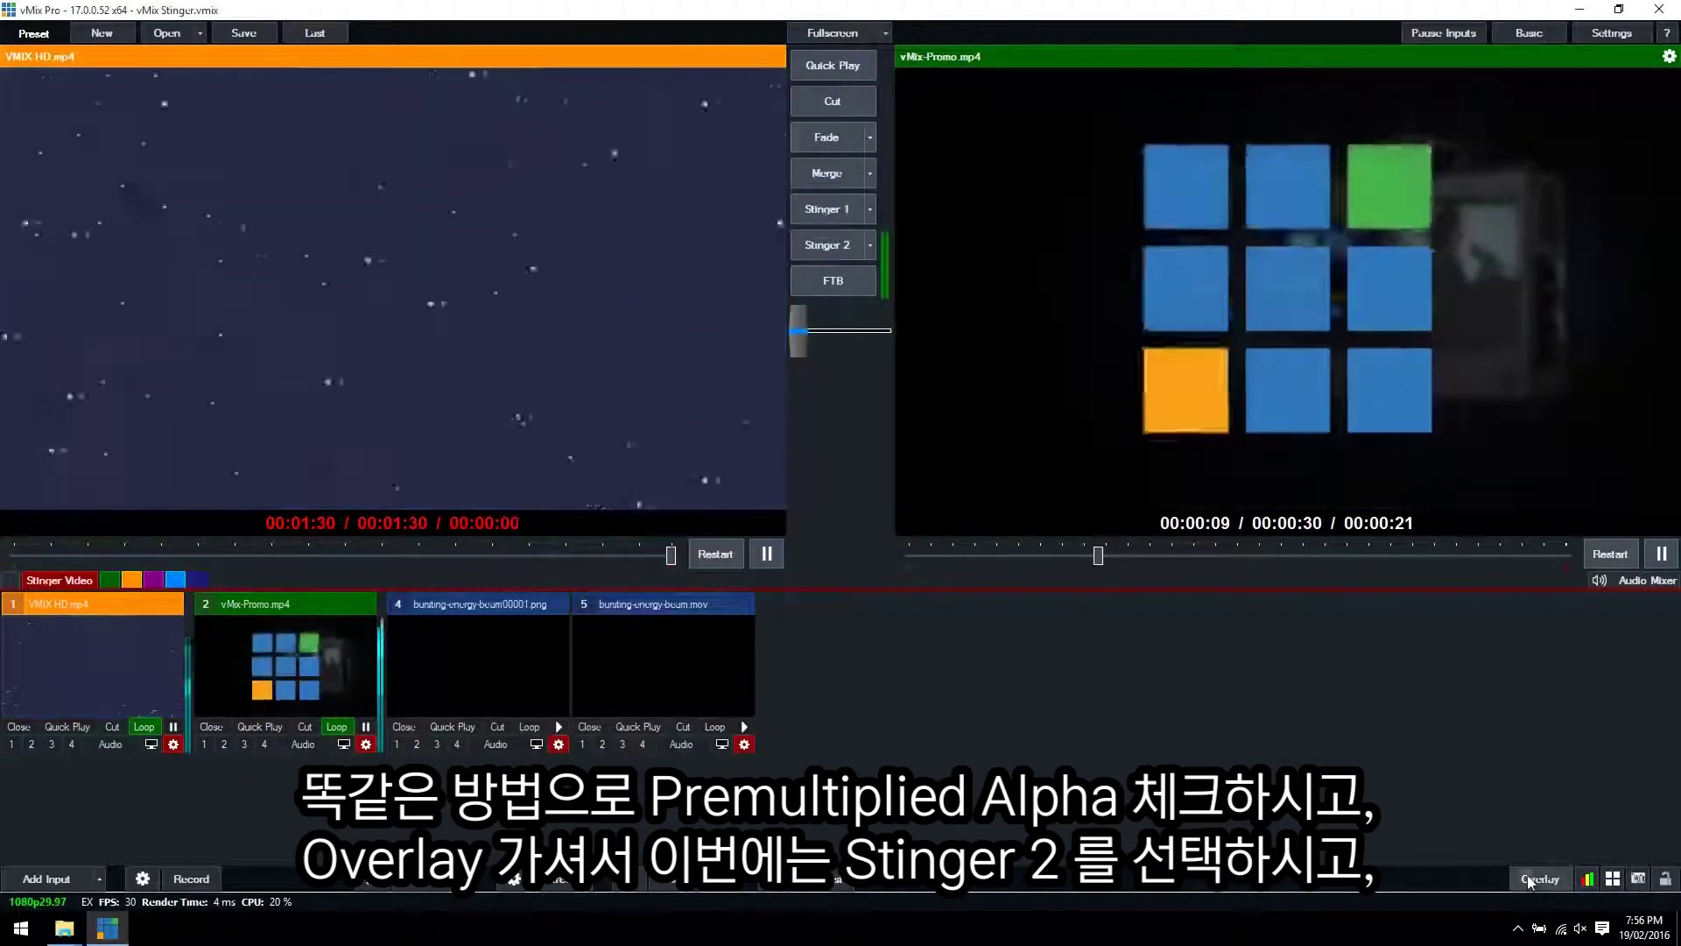
- Point Stinger 2 at bursting-energy-beam.mov in Overlay Settings, then close without saving
click(1540, 878)
click(613, 204)
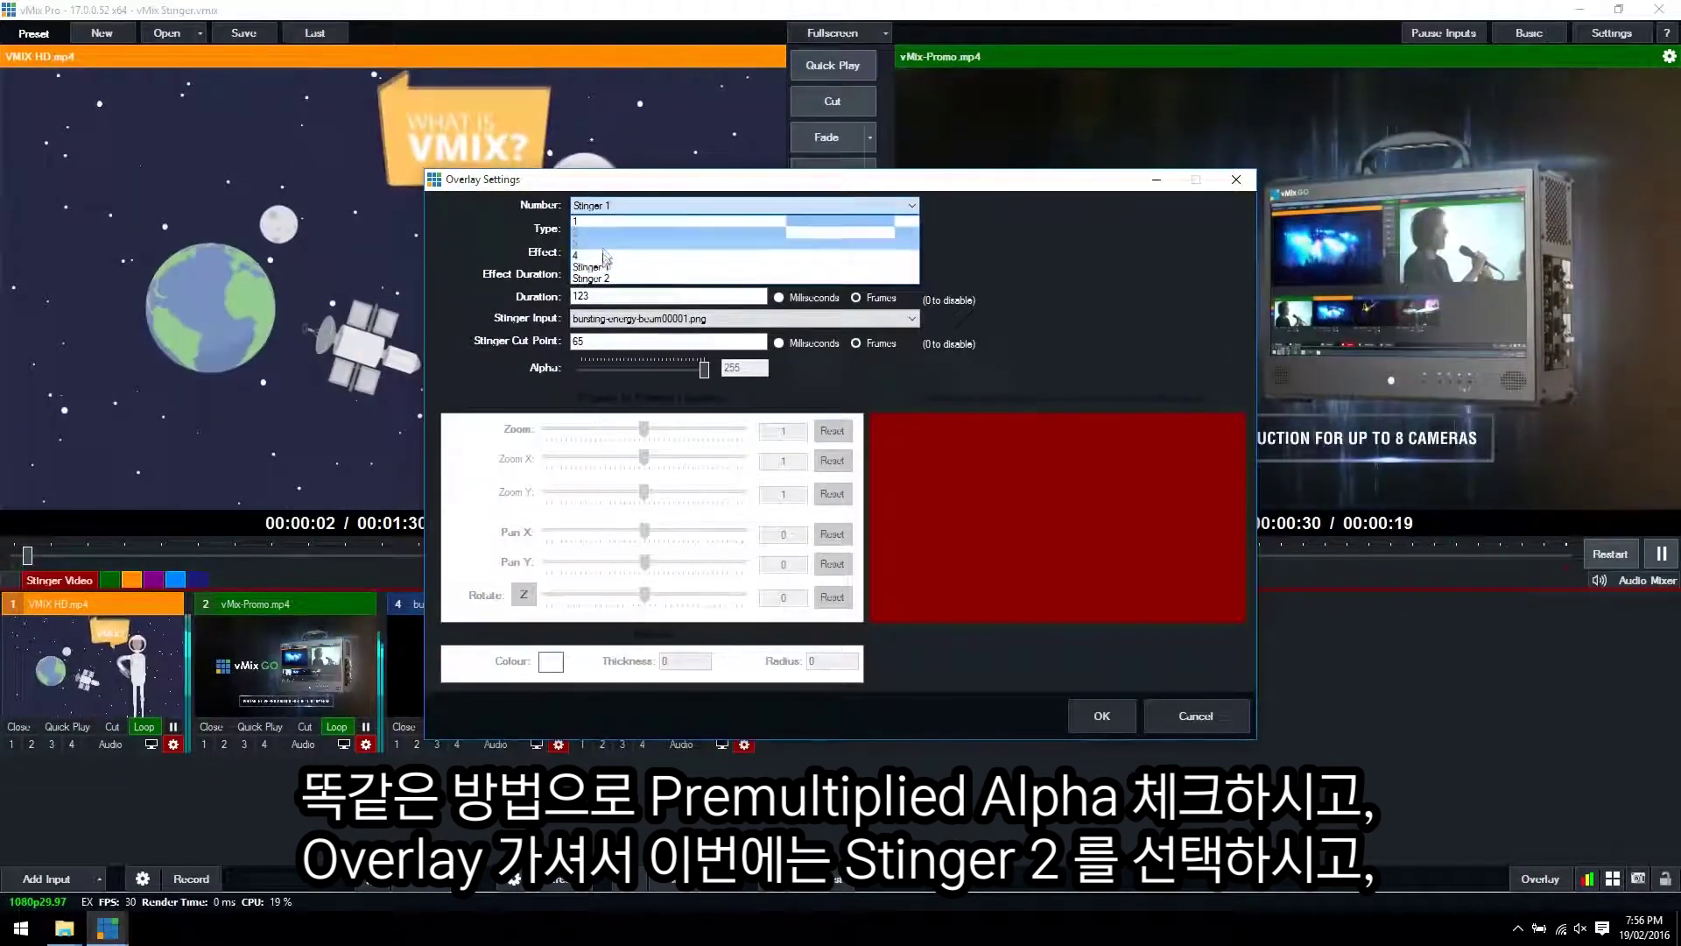
click(612, 279)
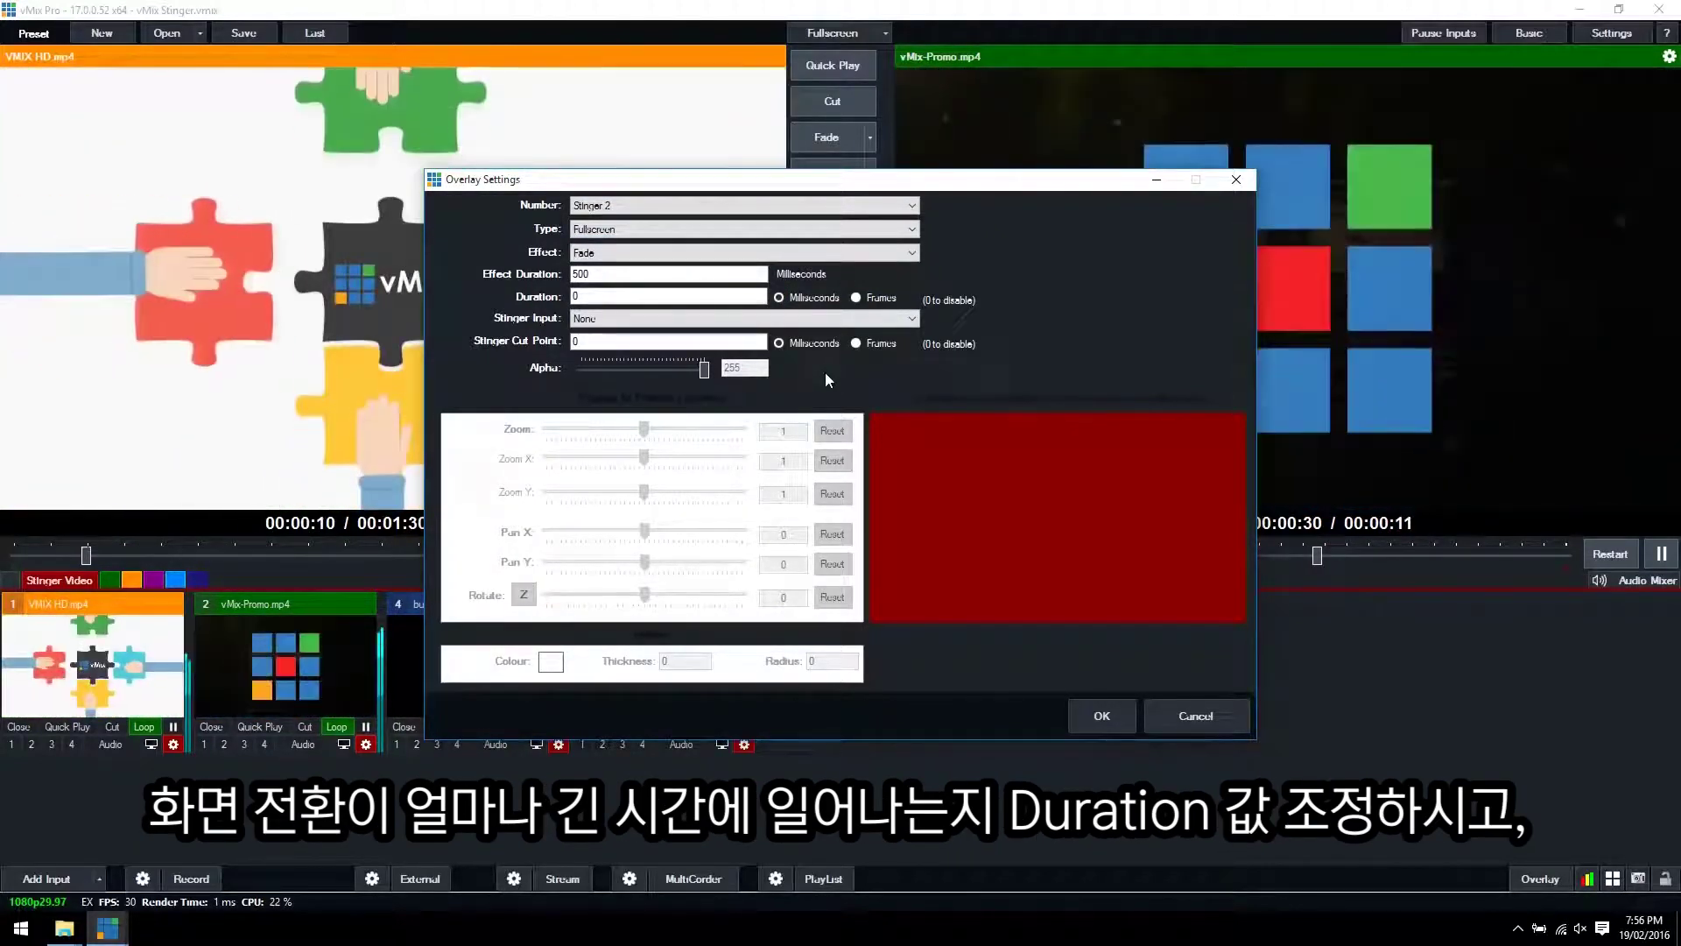
double_click(580, 294)
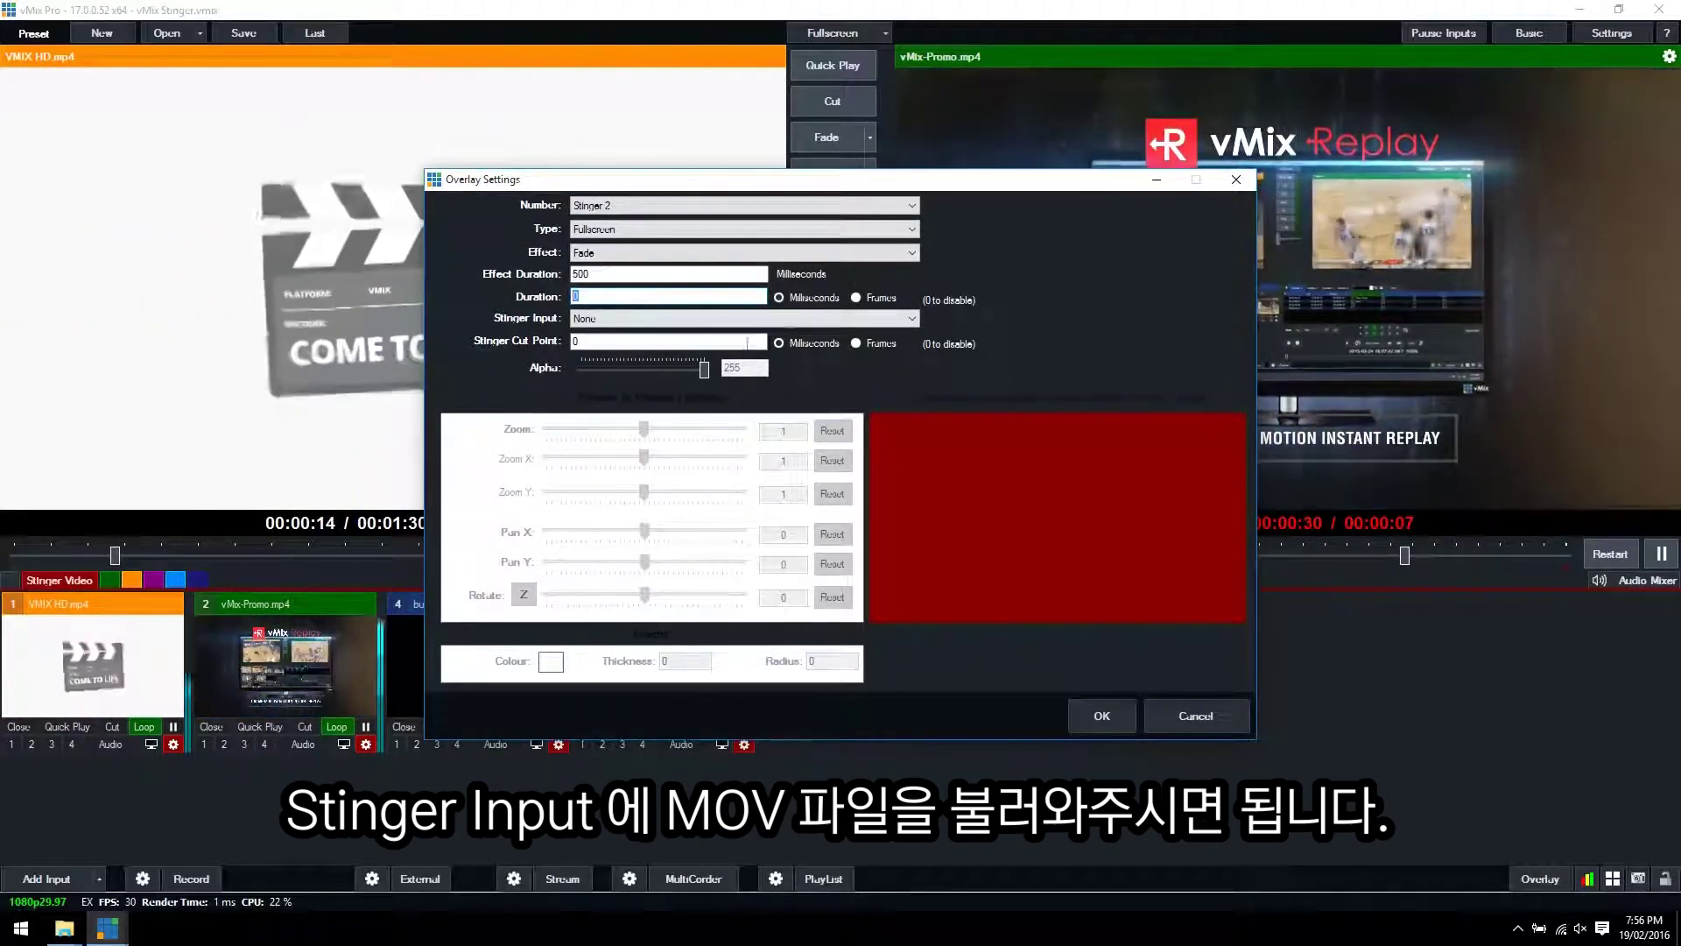
click(606, 319)
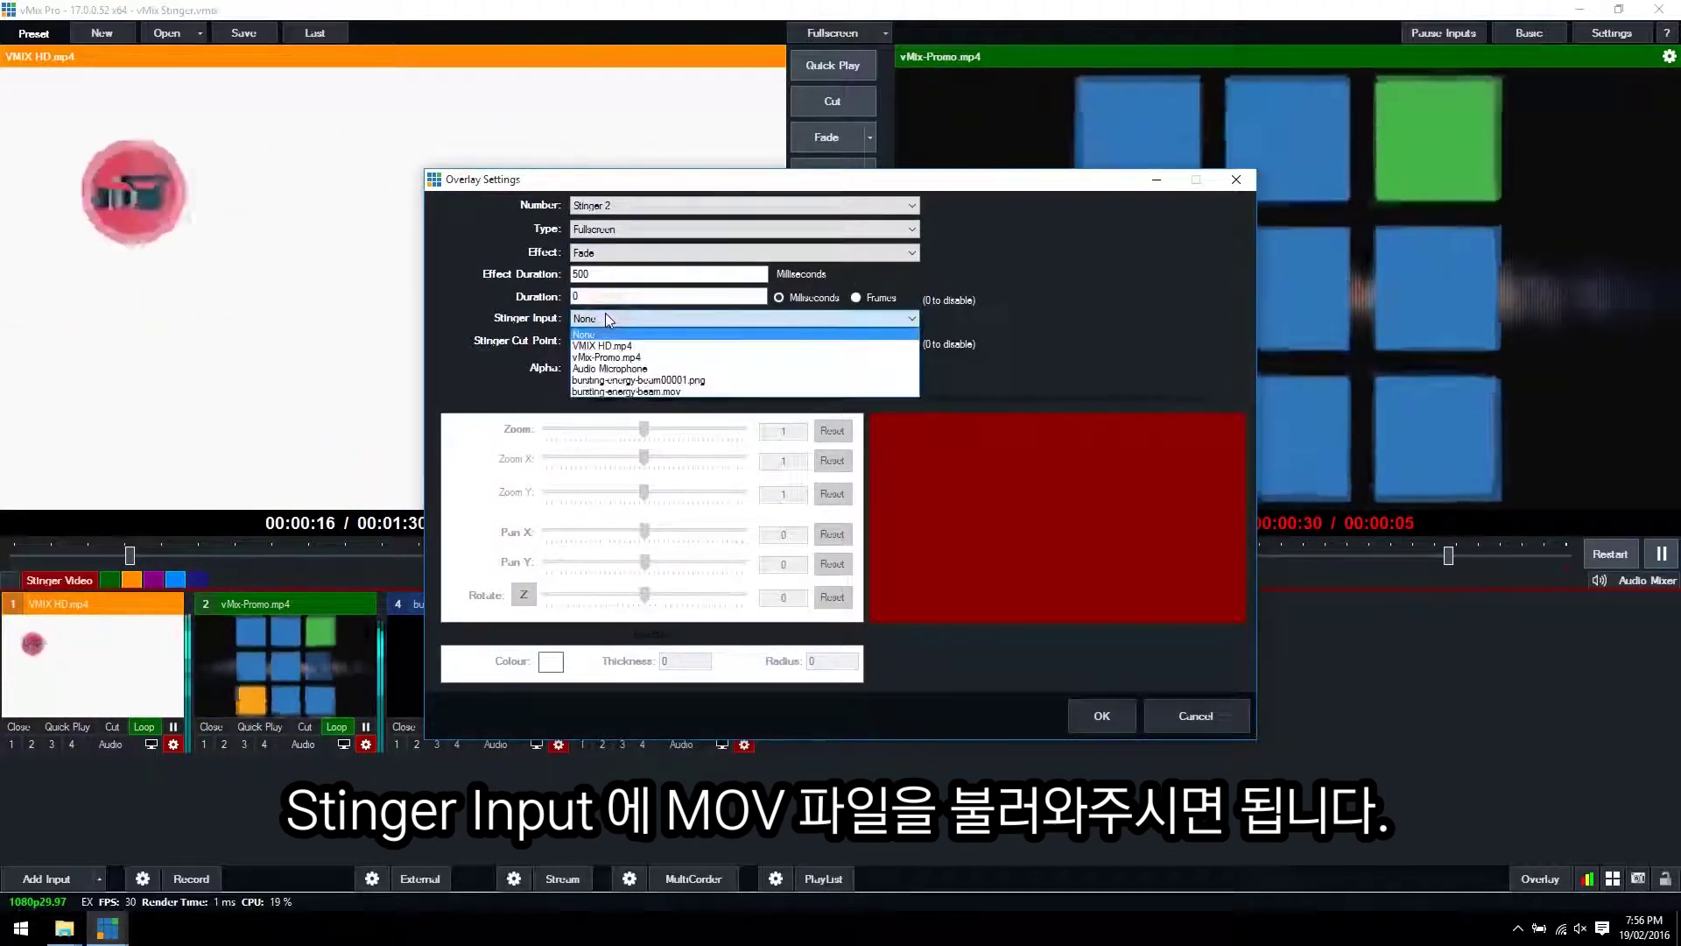
click(648, 391)
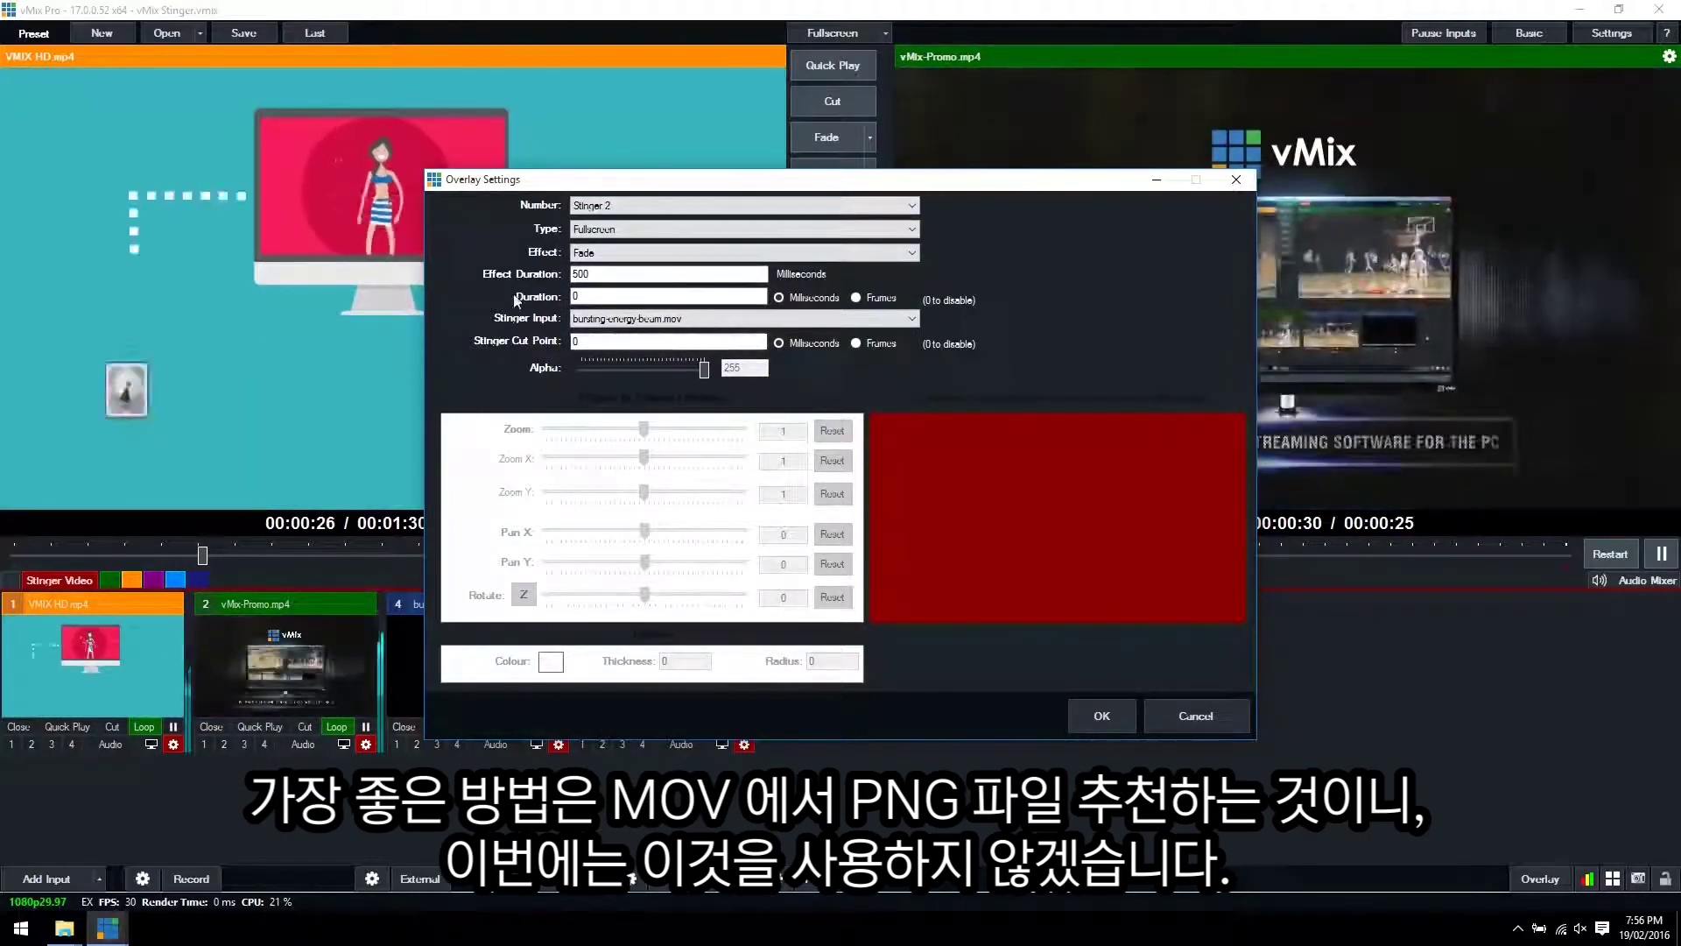
click(1196, 716)
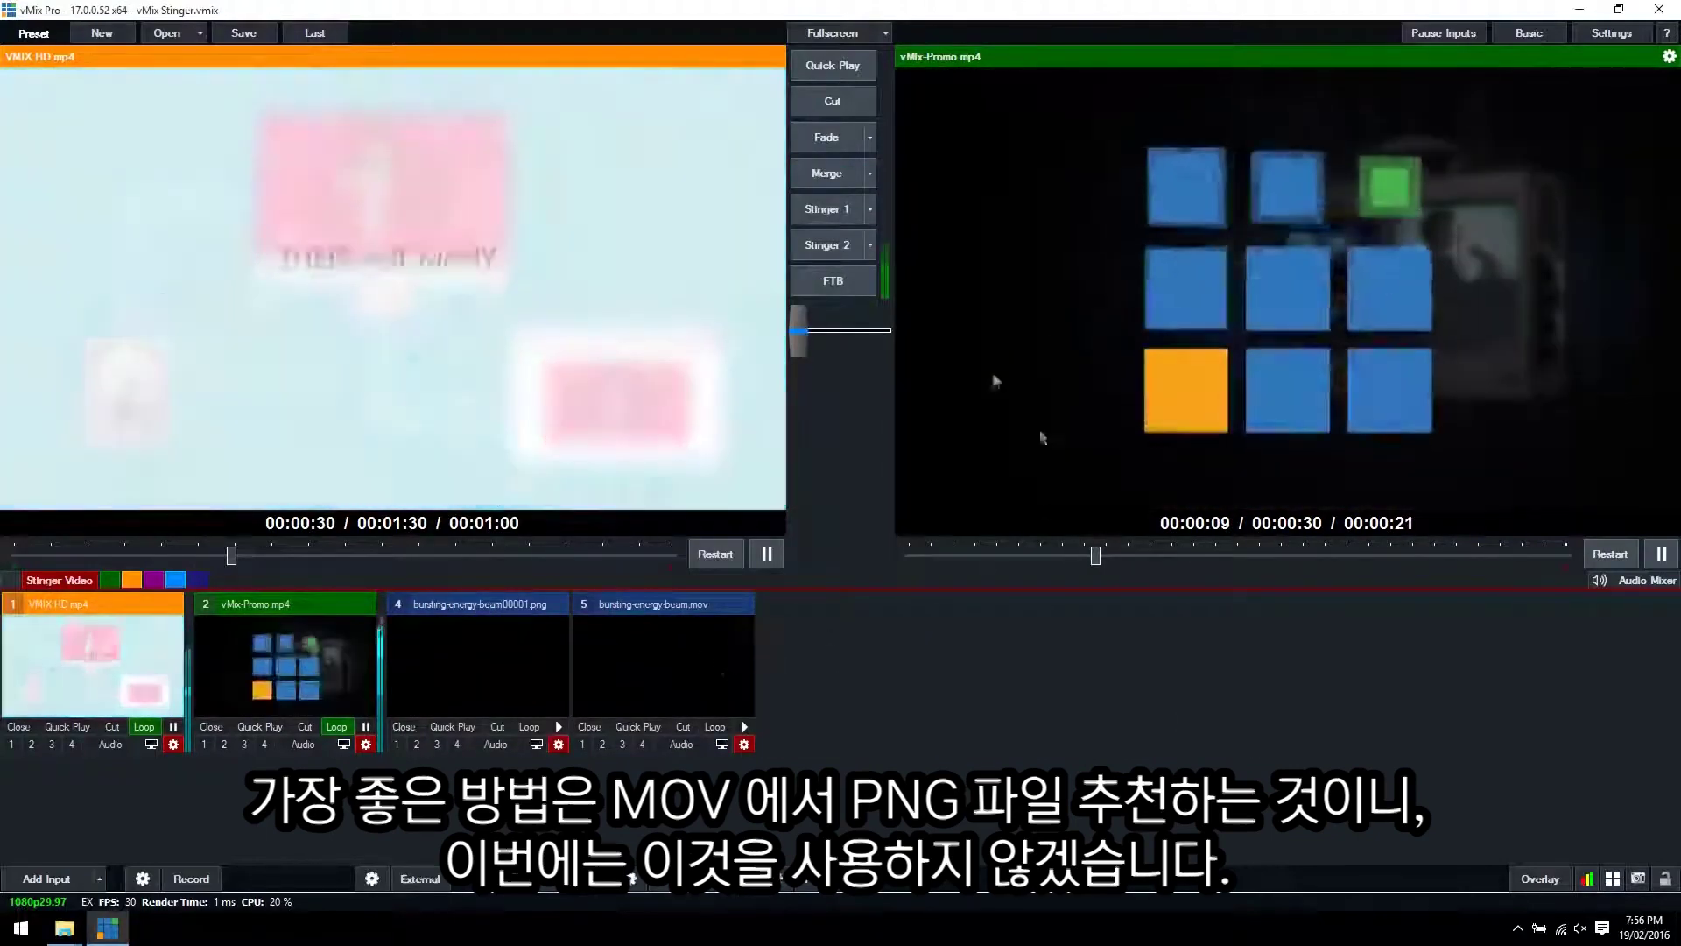